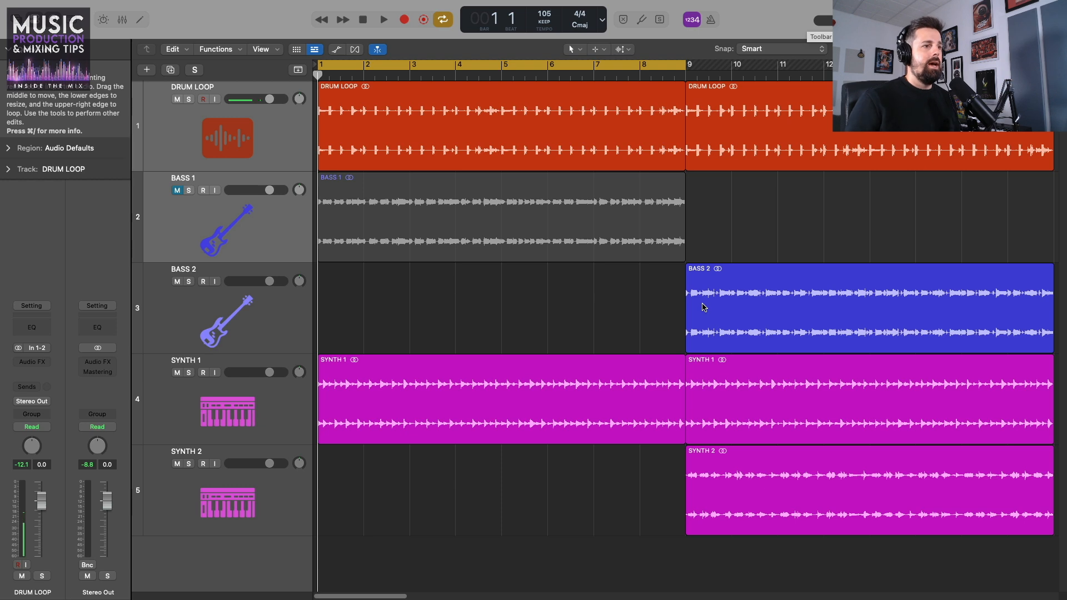
Play the arrangement from bar 1 to hear the drum loop with the synth, and stop playback around bar 5
key(space)
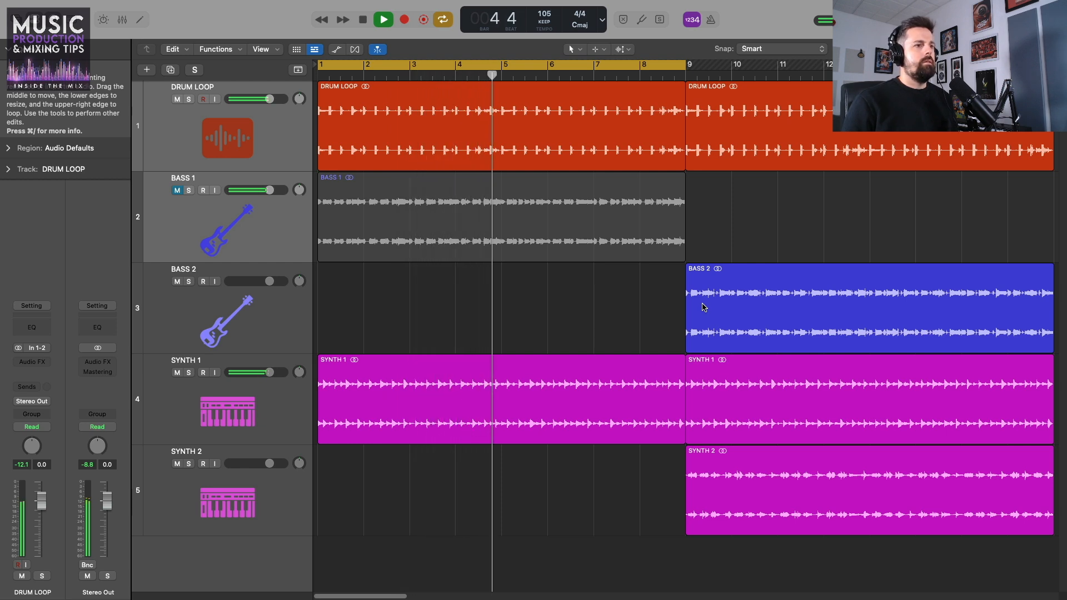
key(space)
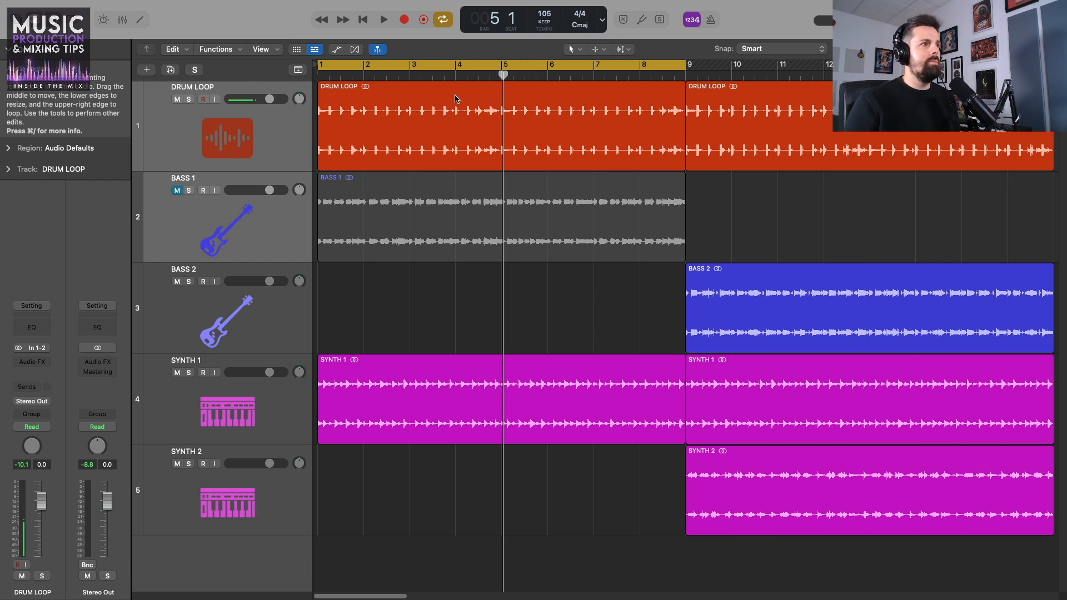
Start Replace or Double Drum Track on the DRUM LOOP track, with Kick as the instrument and Doubling as the mode
click(274, 338)
click(290, 156)
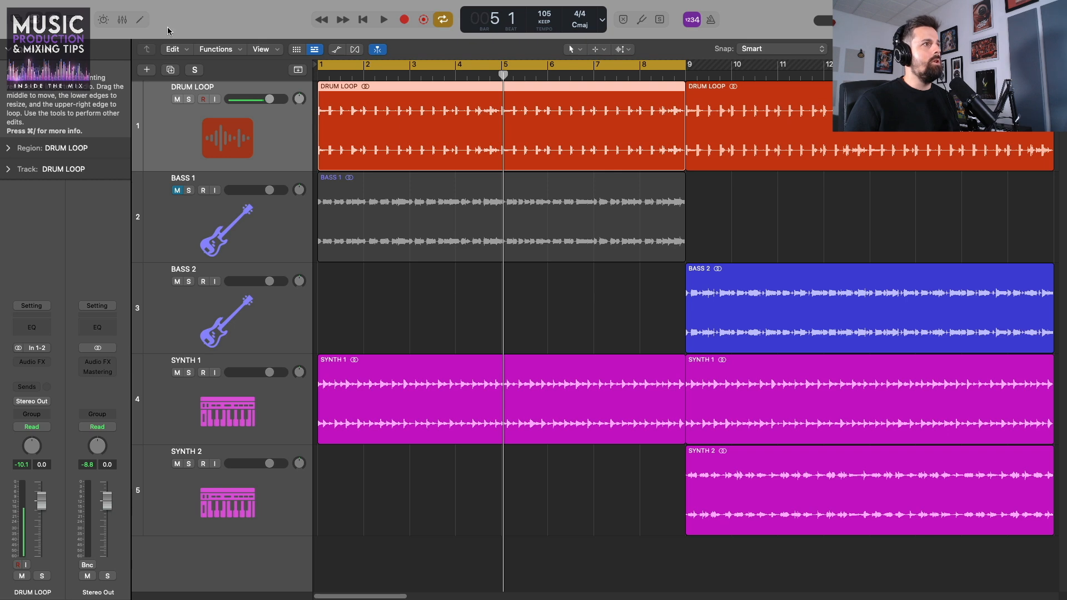
click(132, 6)
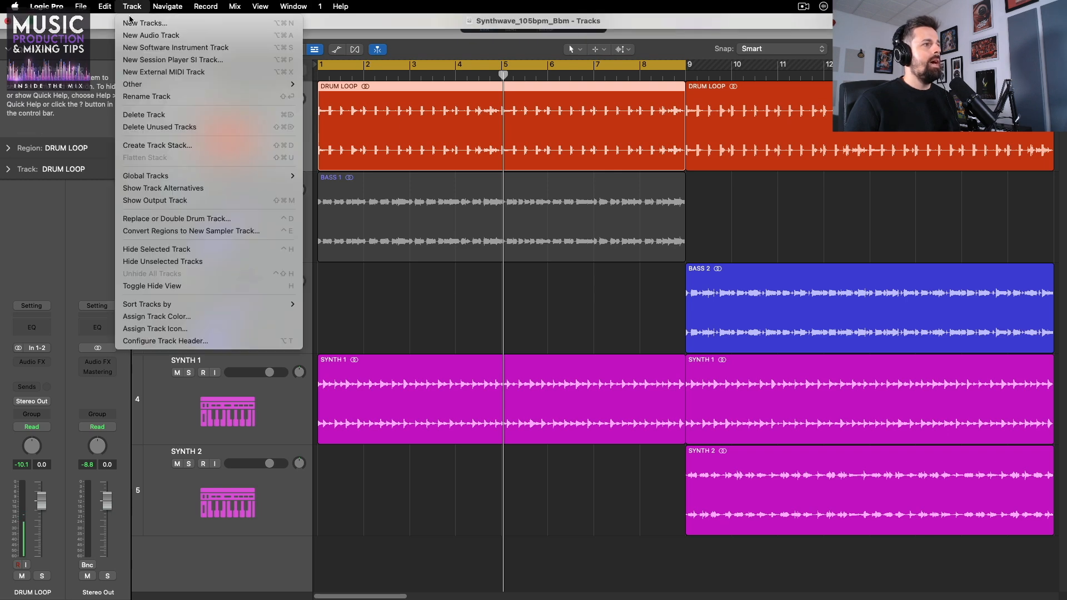
click(198, 219)
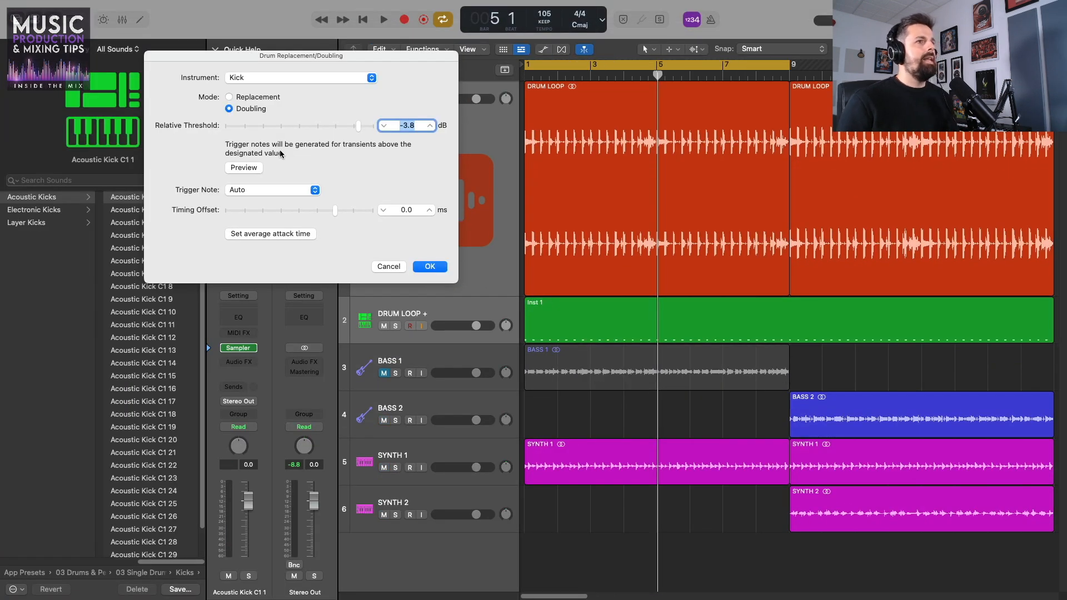
drag(289, 57, 342, 71)
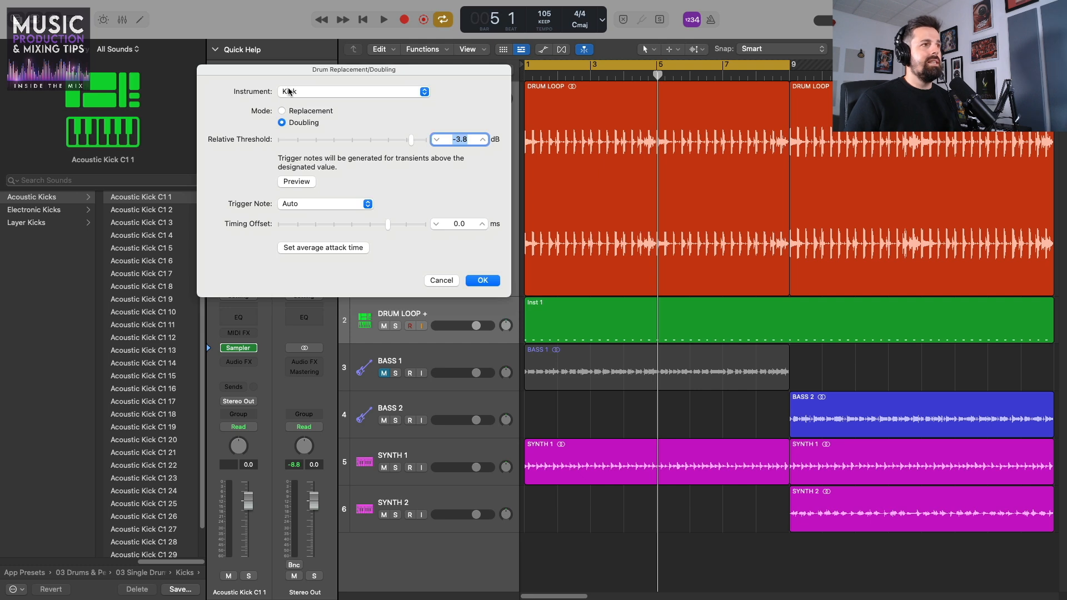
click(289, 91)
click(300, 94)
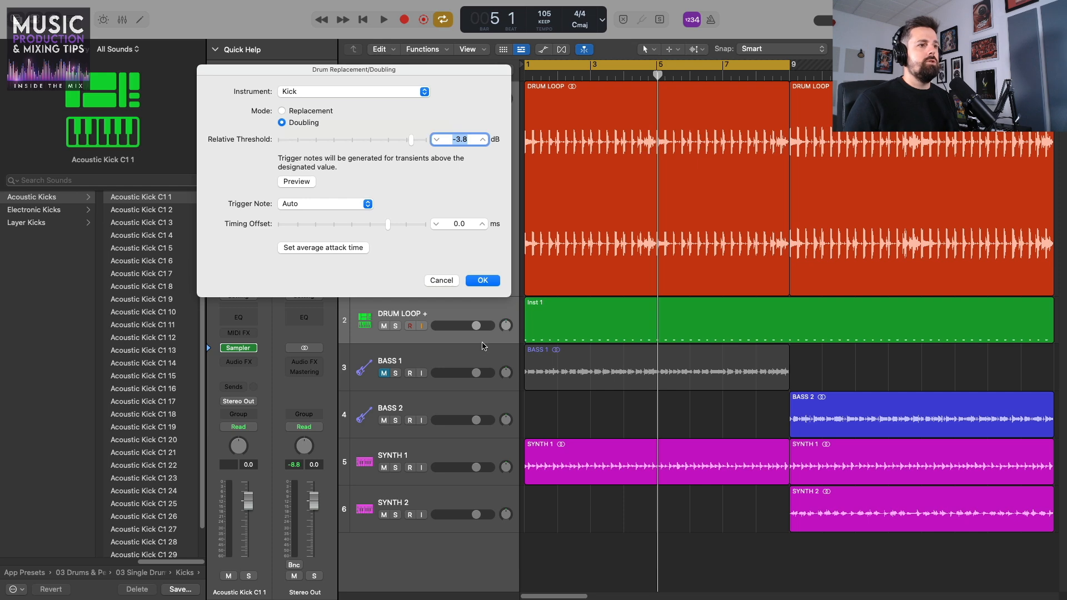
Enlarge the tracks and open the Inst 1 region on the DRUM LOOP + track in the Piano Roll, keeping the doubling dialog open
drag(483, 343, 485, 352)
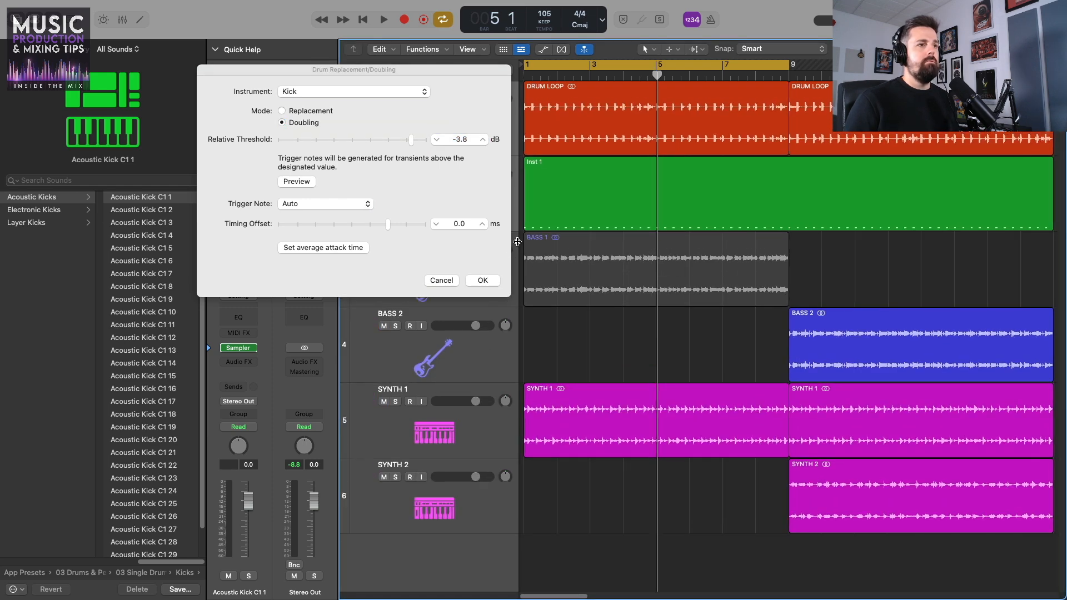
drag(445, 72, 366, 59)
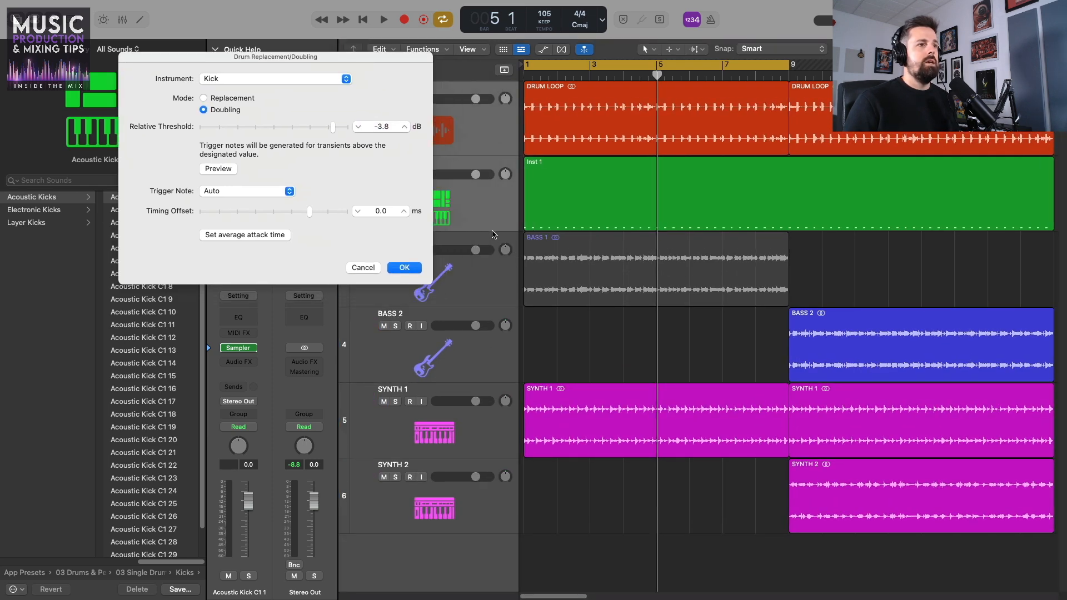
drag(489, 233, 485, 285)
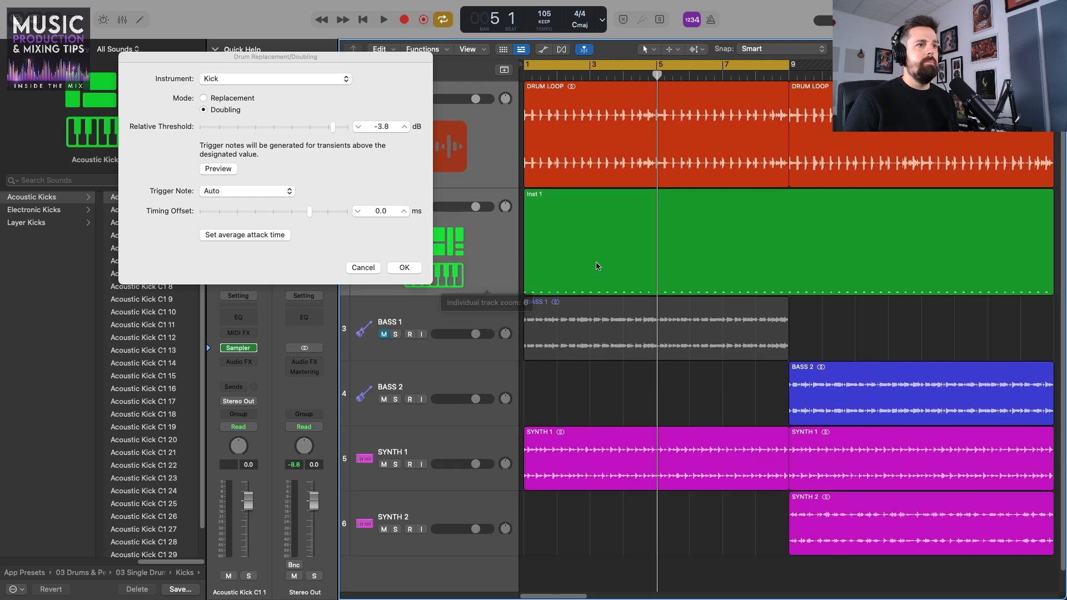
double_click(634, 239)
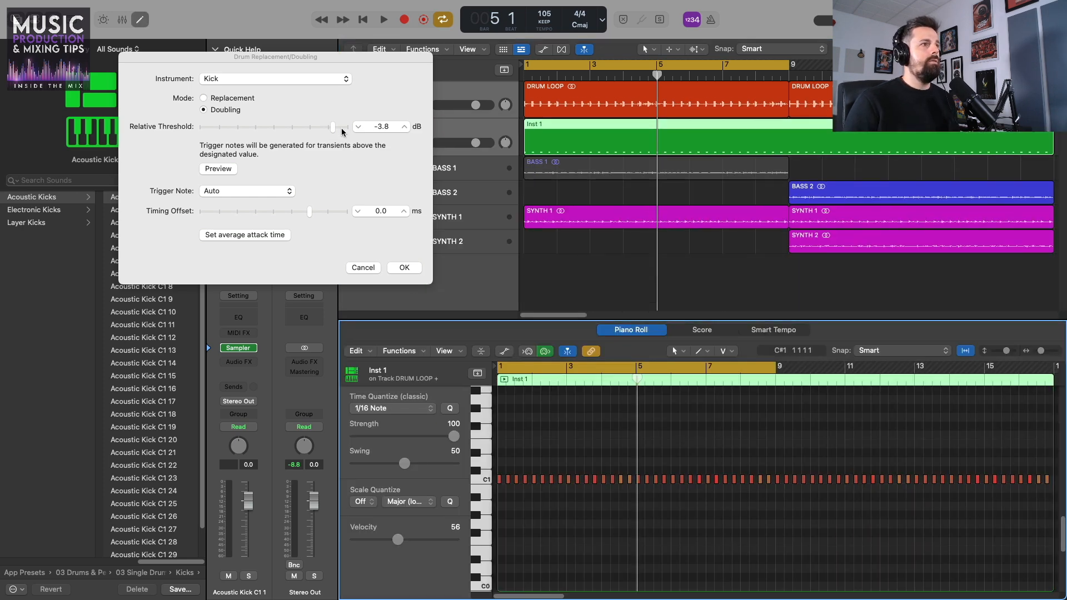
Try several relative thresholds for the kick trigger notes, starting with -13.0 dB, and settle on -5.0 dB
drag(334, 129, 300, 126)
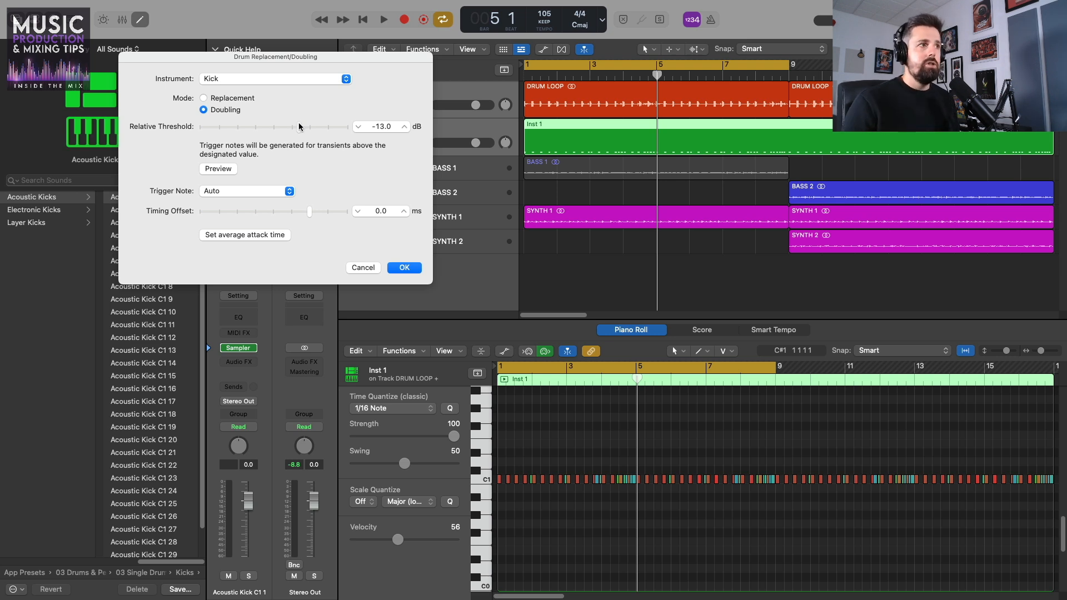
drag(300, 128, 319, 128)
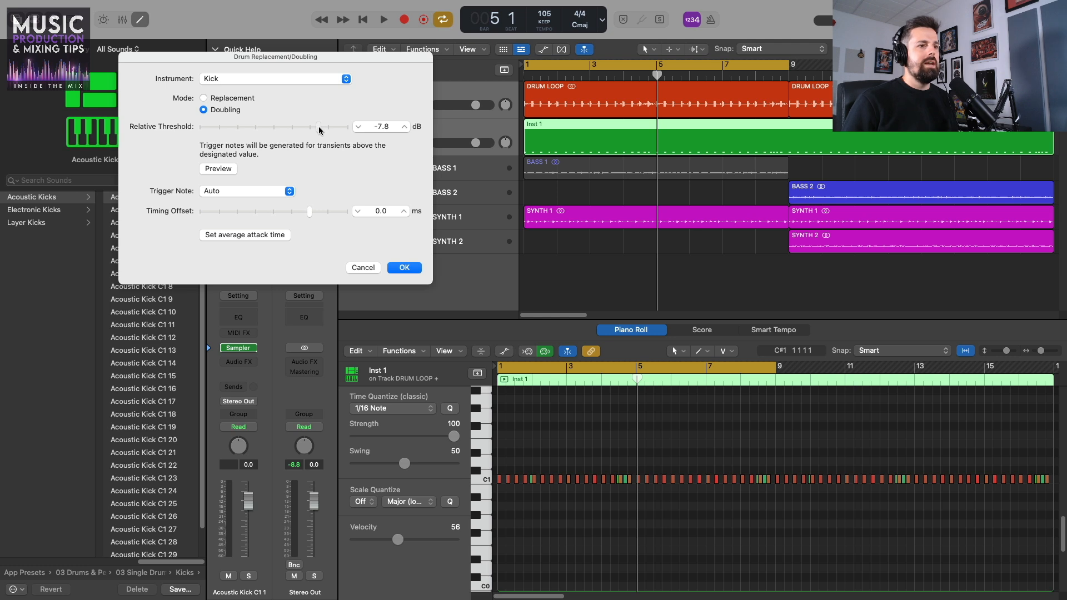
drag(320, 129, 330, 131)
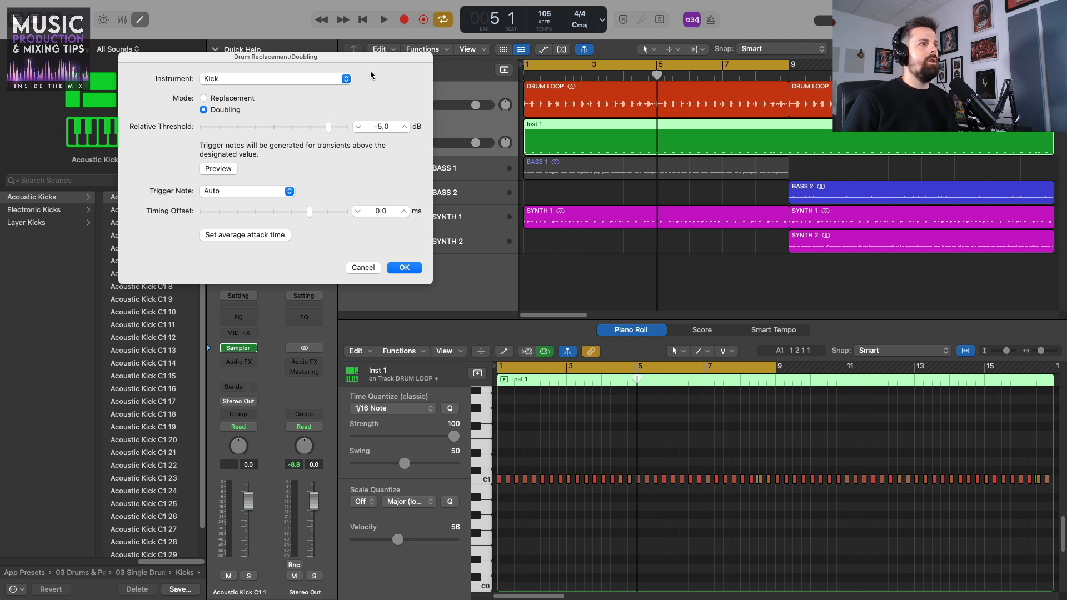
Reposition the drum doubling dialog and preview the triggered kick layered with the original drum loop
drag(330, 61, 222, 164)
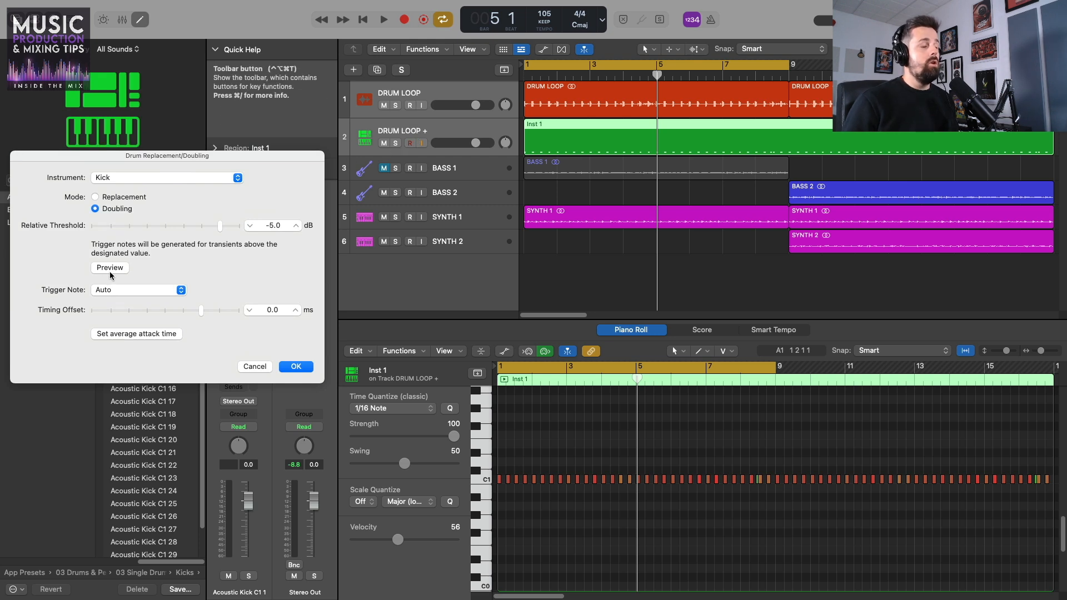
drag(178, 158, 294, 117)
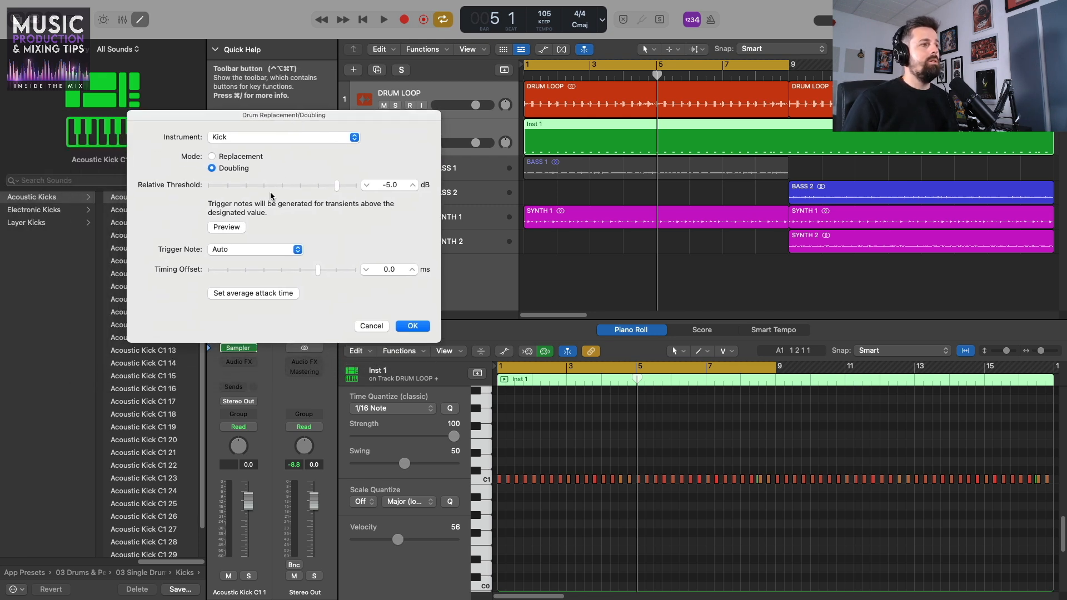
click(235, 228)
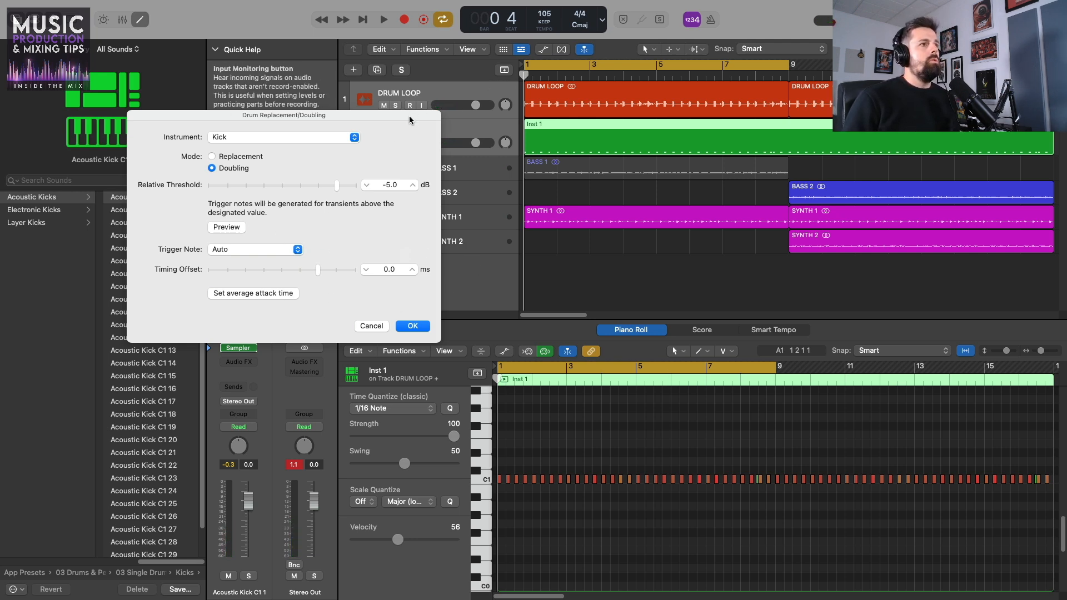
Solo the DRUM LOOP + track, play the triggered kick on its own, and stop playback with the solo removed
drag(410, 115, 364, 173)
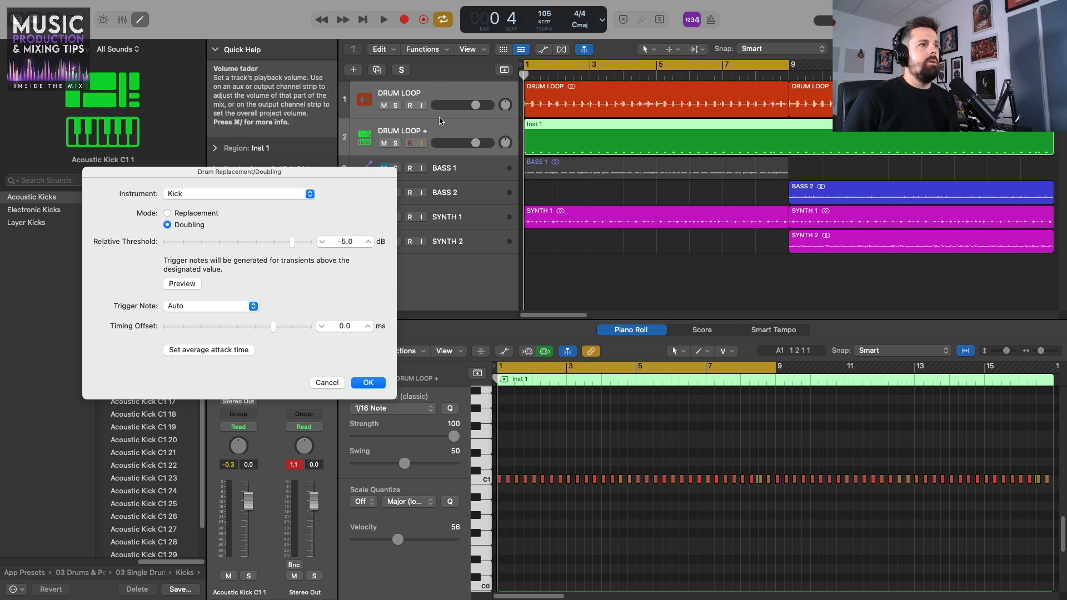
click(449, 168)
click(424, 138)
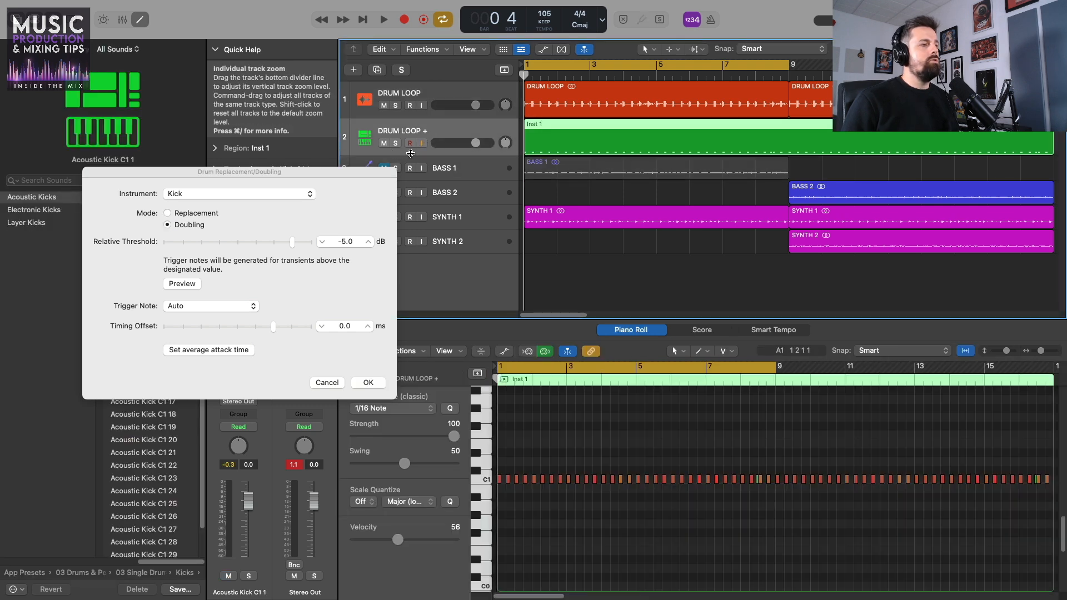
drag(256, 174, 232, 100)
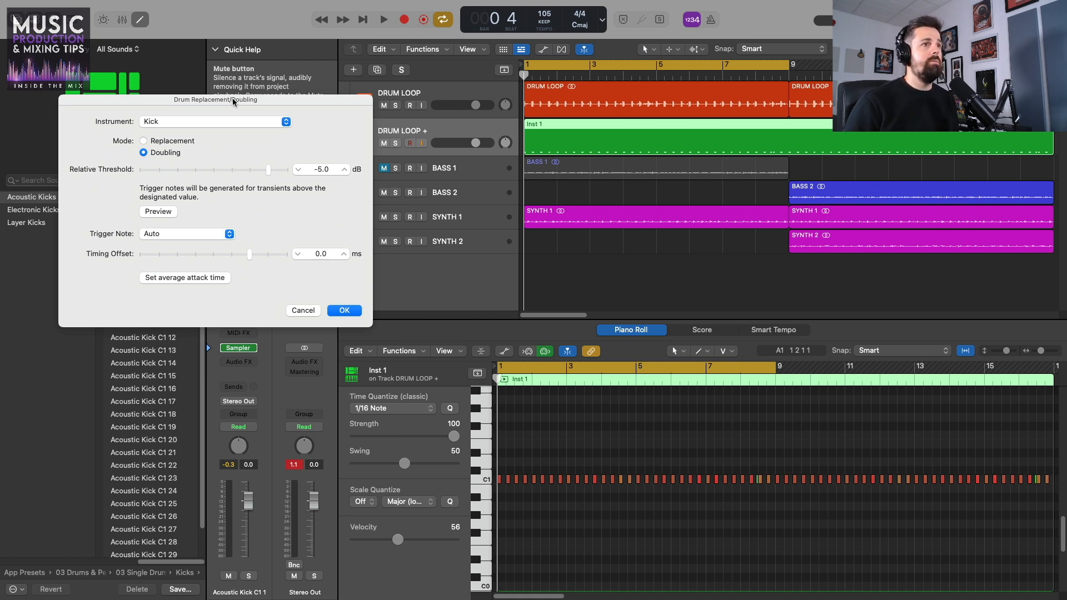
click(397, 144)
key(space)
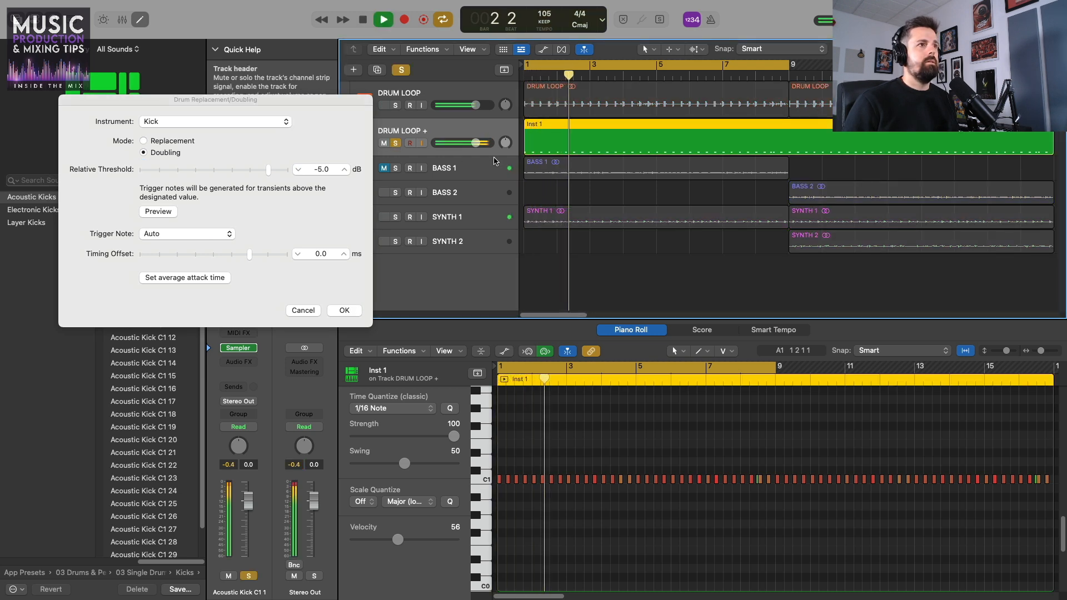
click(396, 143)
key(space)
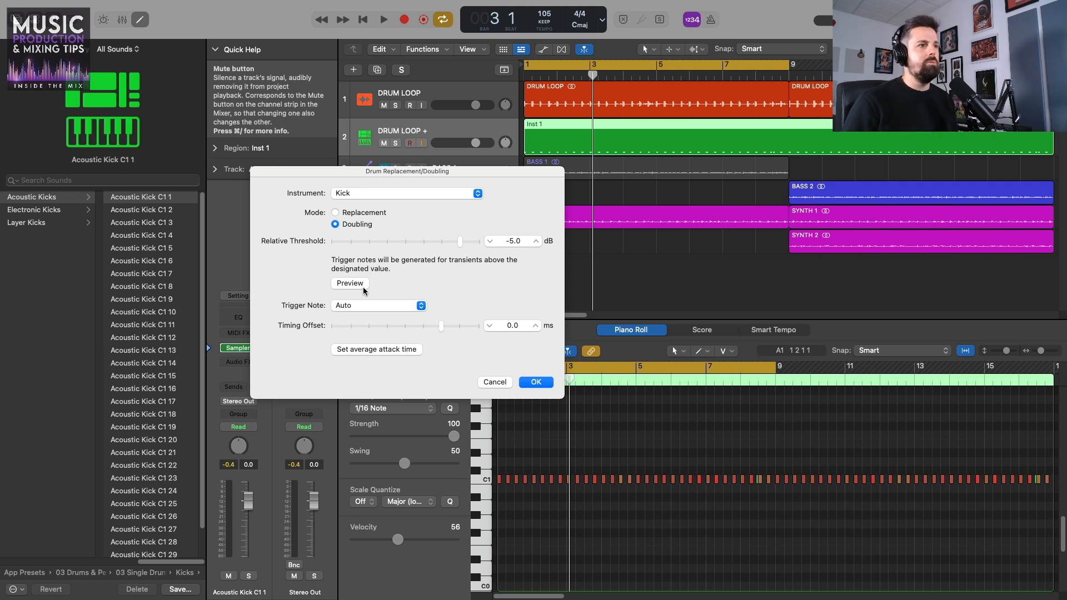
Replay the doubling preview of the kick together with the drum loop, and stop it
click(349, 284)
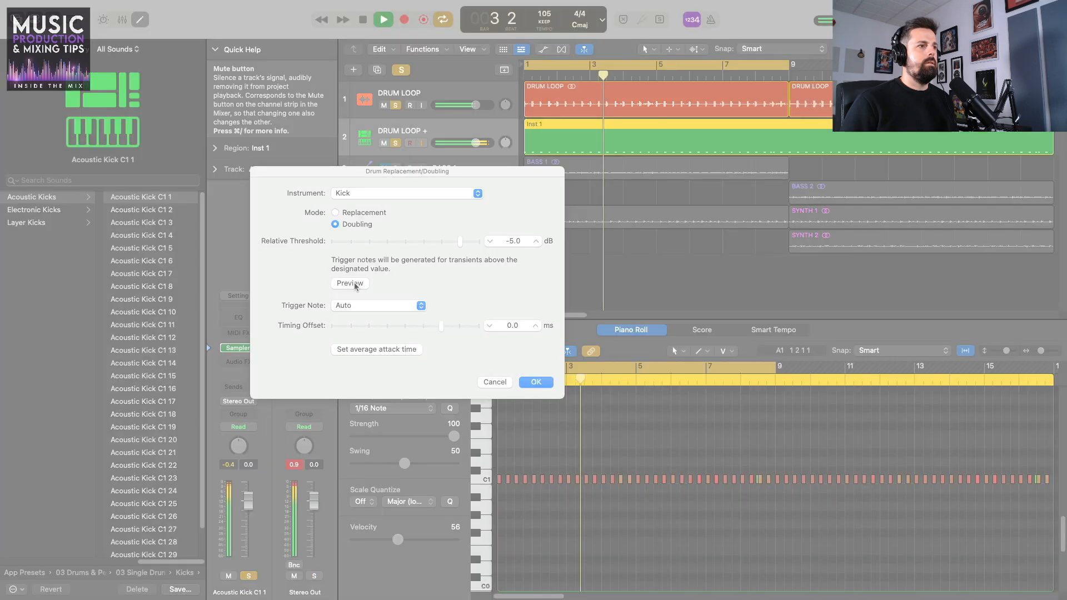
click(356, 285)
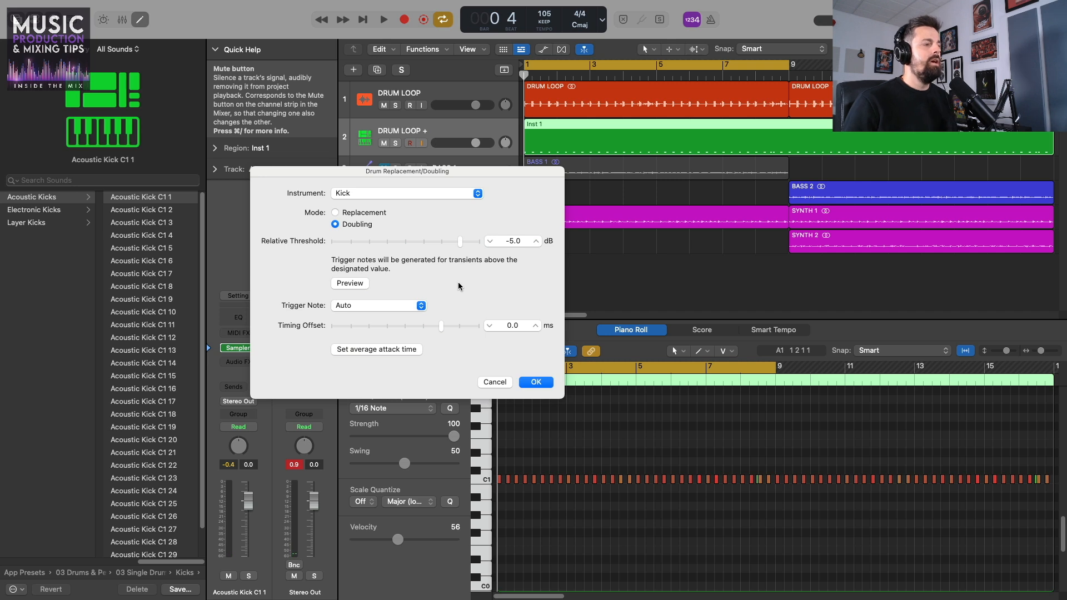
Look through the available trigger notes for the doubled drum, leaving the trigger note on Auto
click(389, 306)
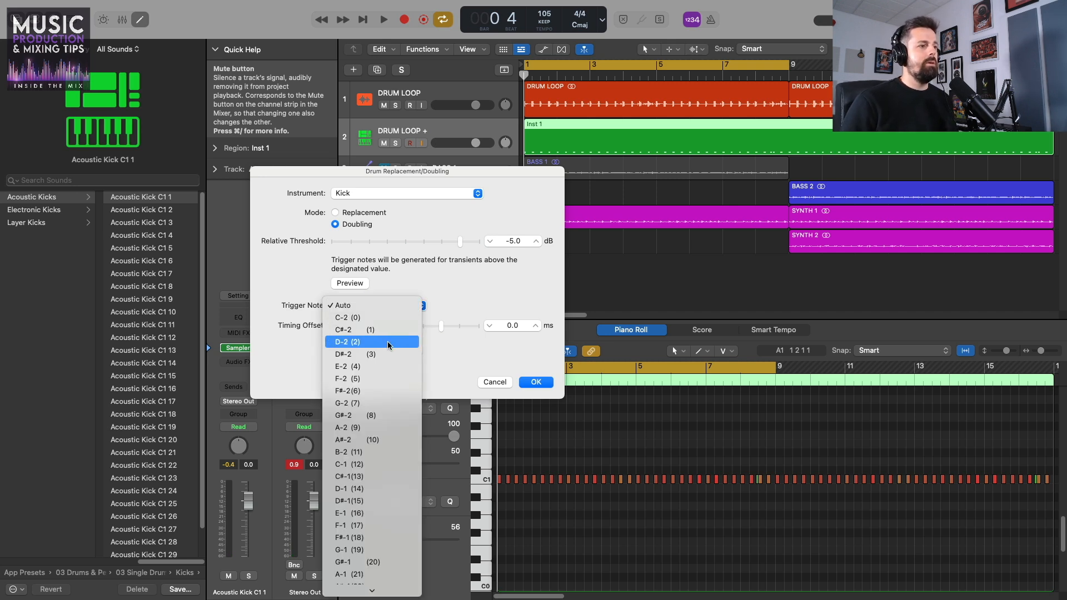
scroll(389, 344, down, 15)
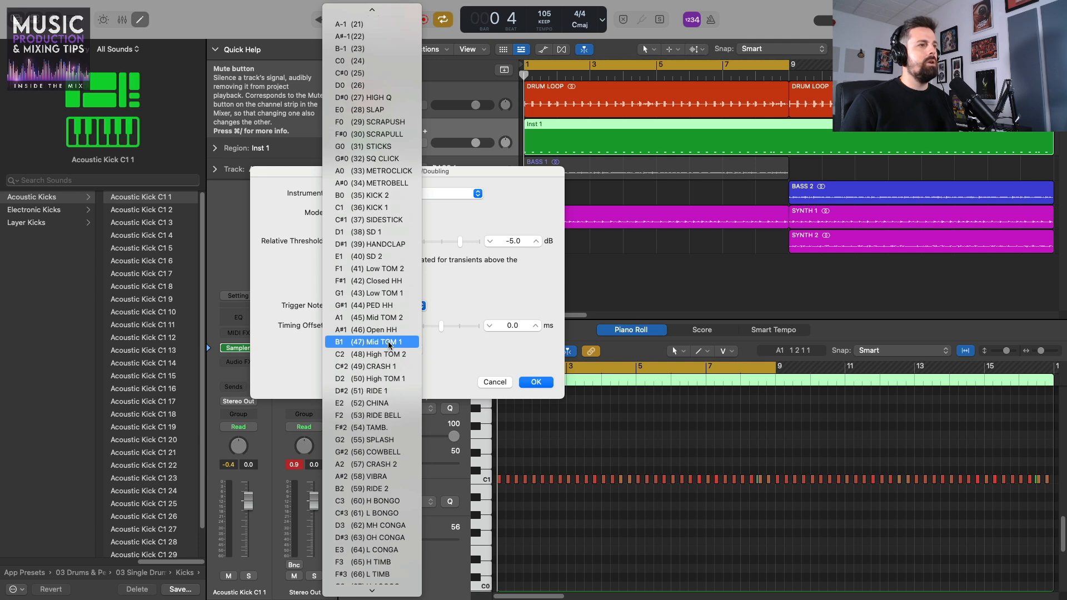
scroll(389, 344, down, 5)
scroll(387, 328, up, 10)
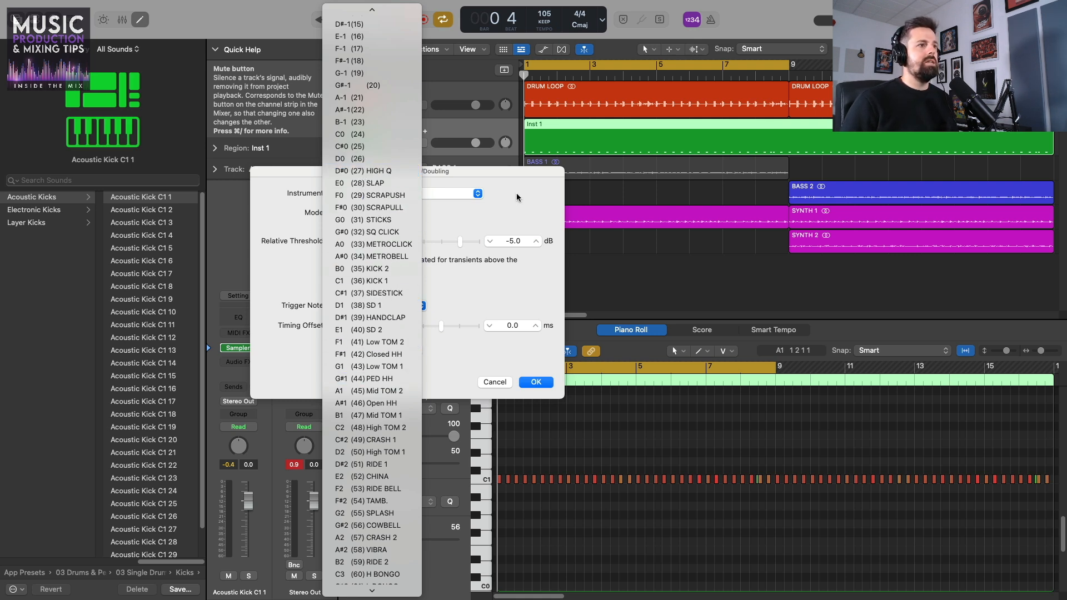
click(538, 203)
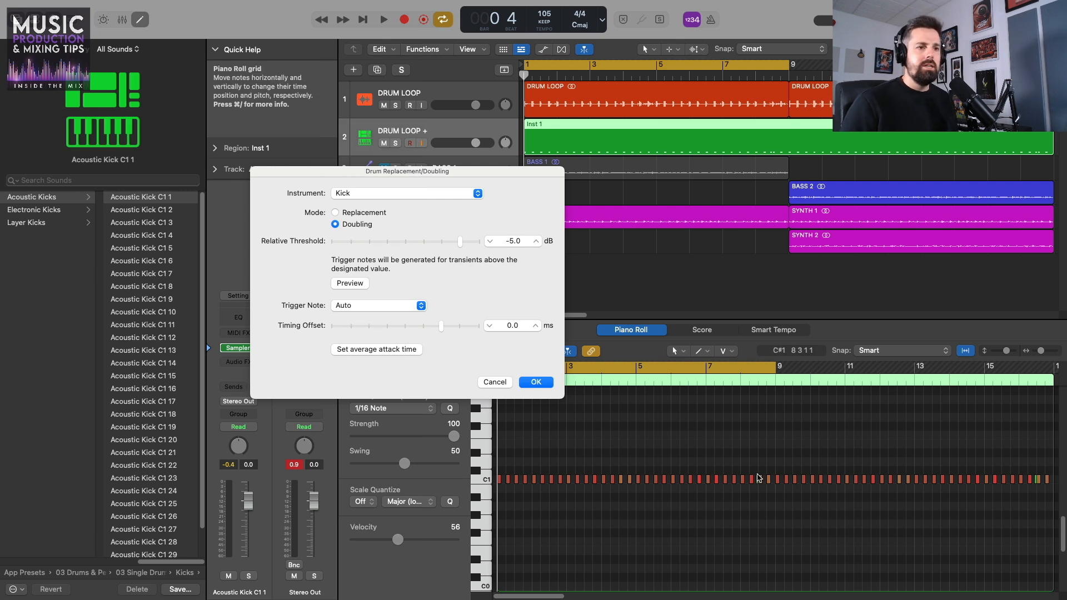
Set the relative threshold to -4.4 dB and apply the kick doubling
drag(459, 247, 463, 248)
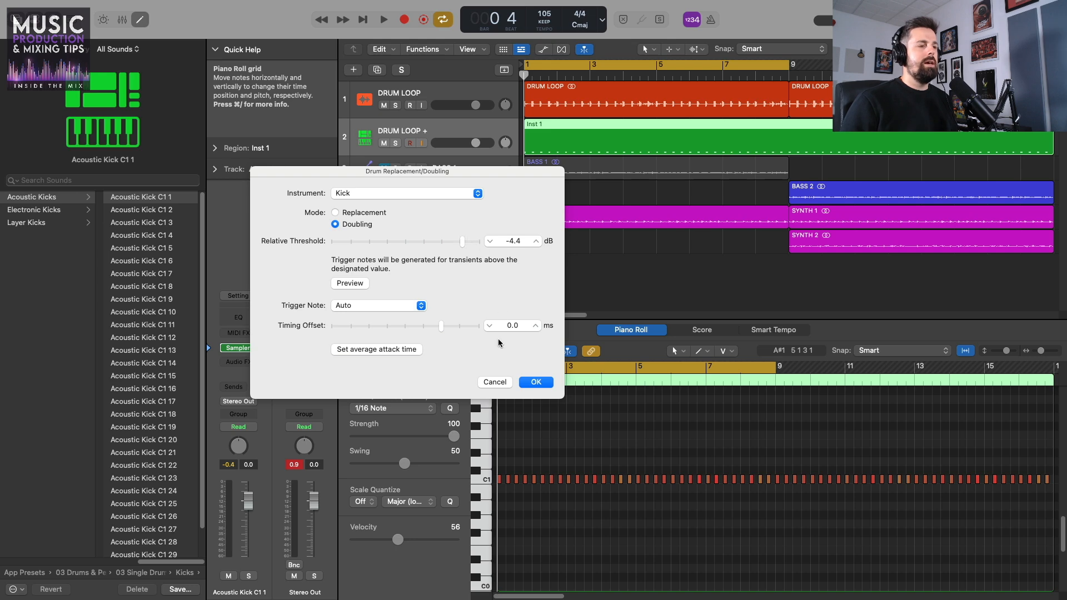
click(536, 383)
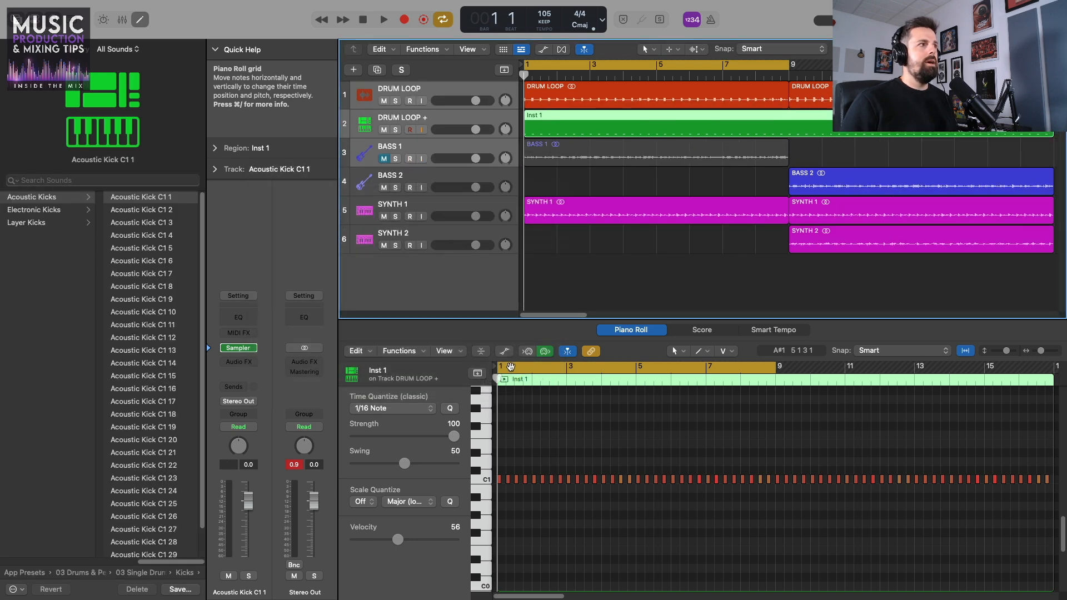
Hide the sound library and select the DRUM LOOP + track
click(16, 19)
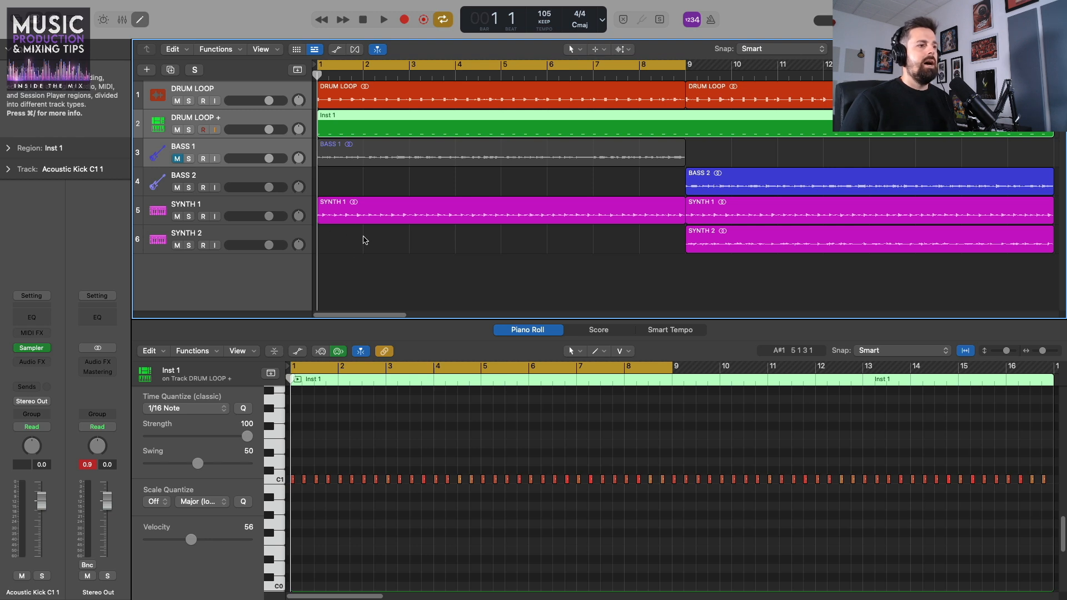
click(267, 178)
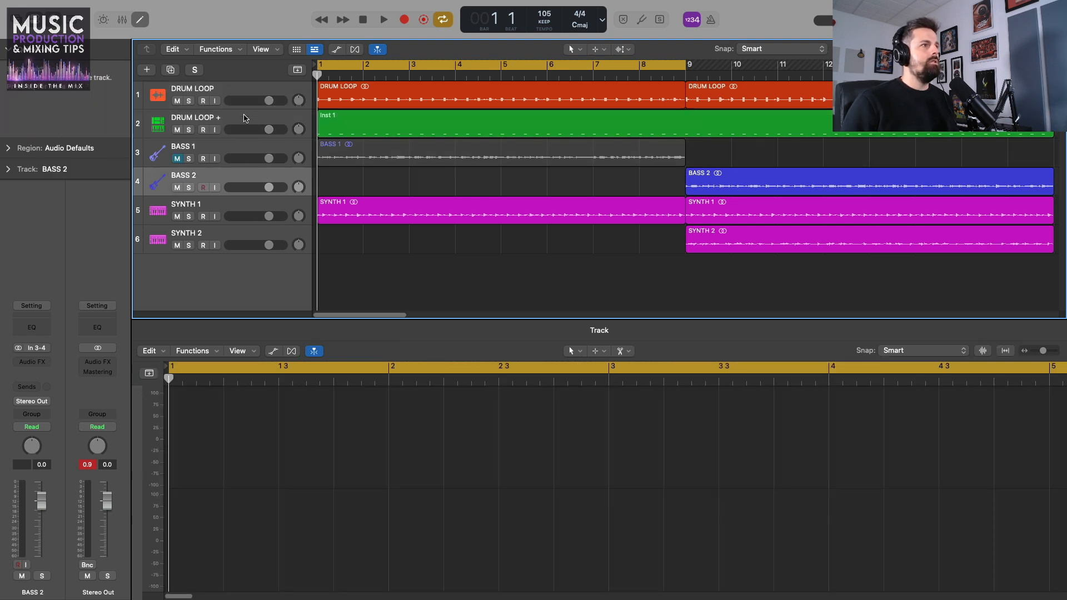
click(242, 120)
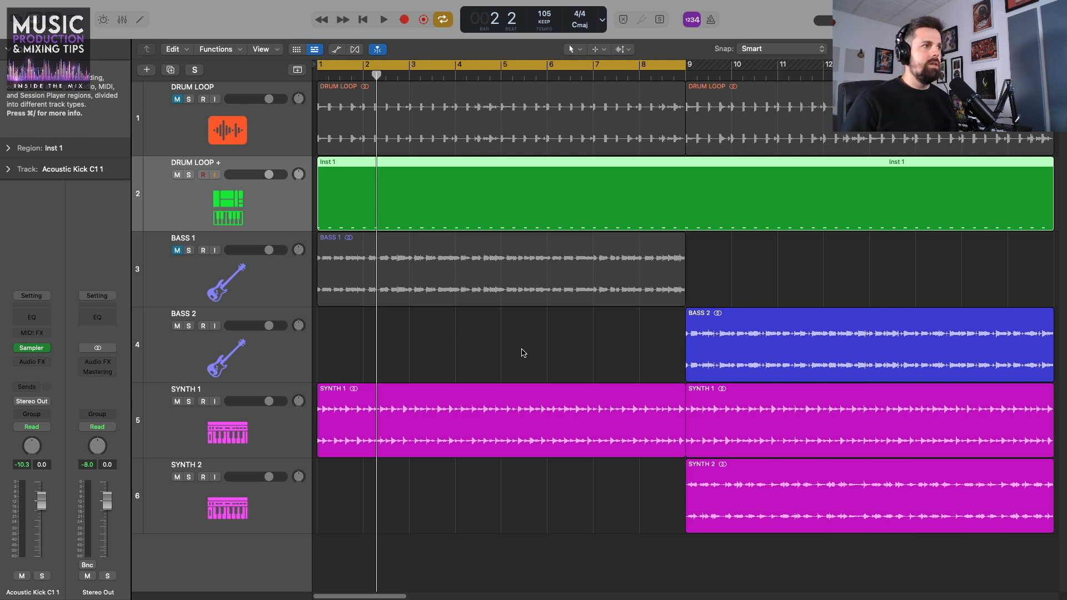
Open the Sampler instrument on the DRUM LOOP + track and examine its settings for the Acoustic Kick C1 1 sound
click(37, 349)
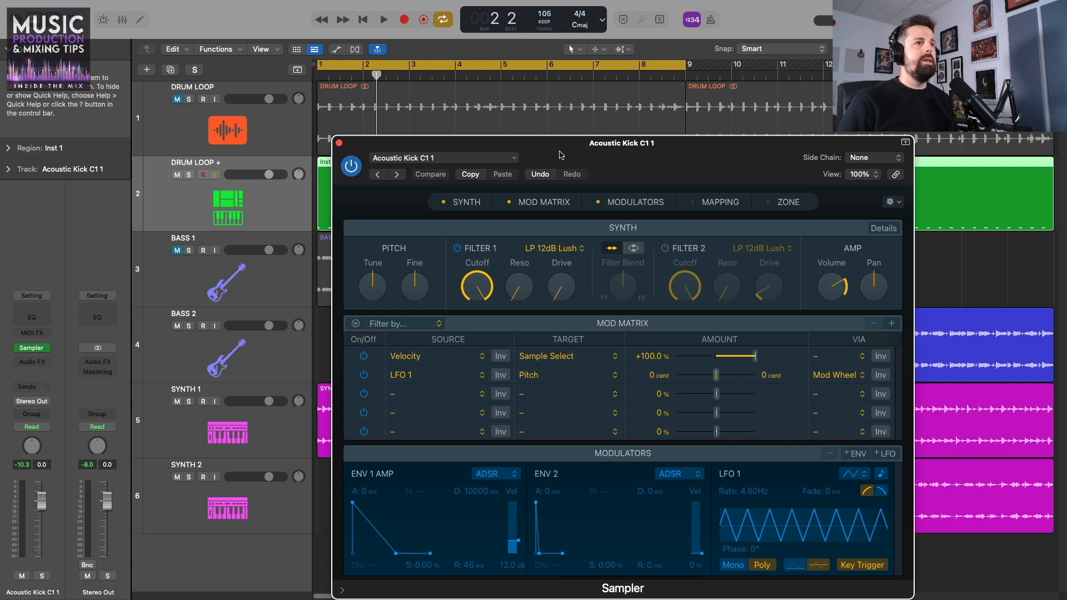
drag(560, 155, 577, 117)
mouse_move(847, 256)
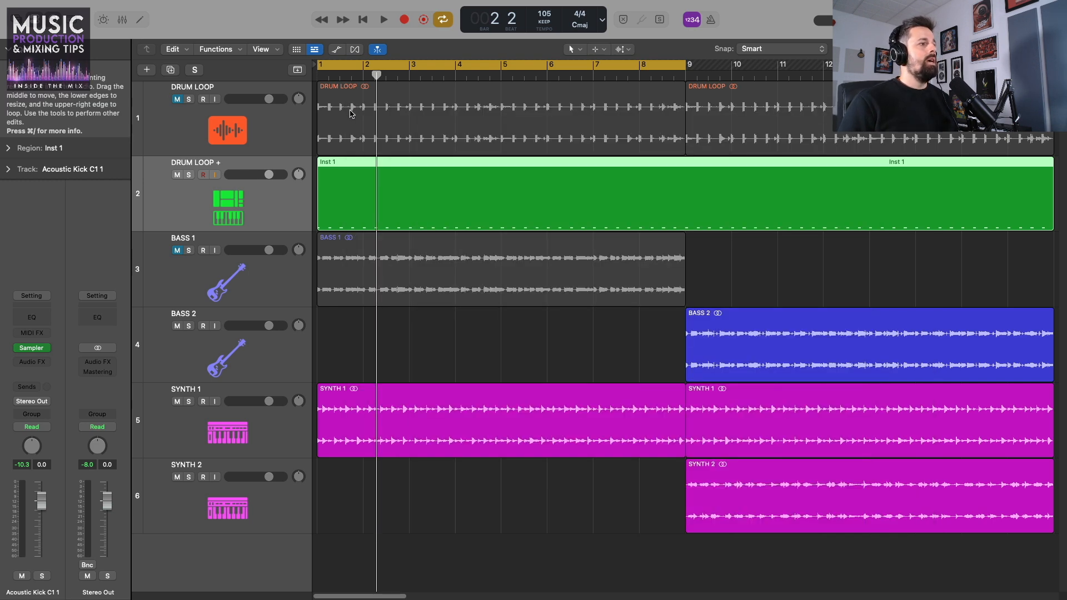
Set the DRUM LOOP + track's output to No Output and play the loop to check the mix without the doubled kick
click(356, 105)
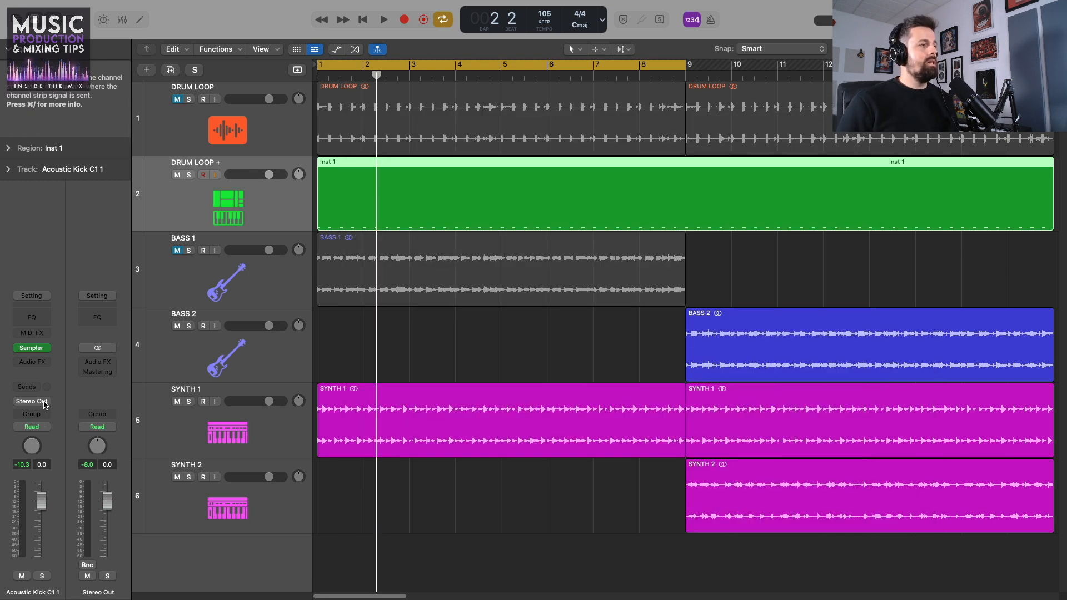
click(44, 403)
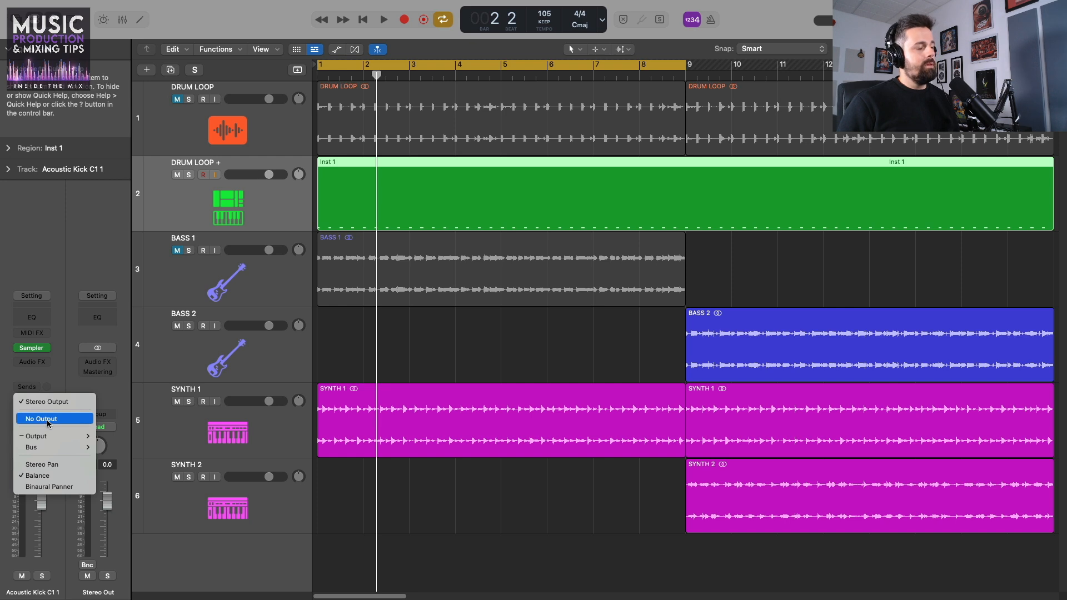
click(48, 420)
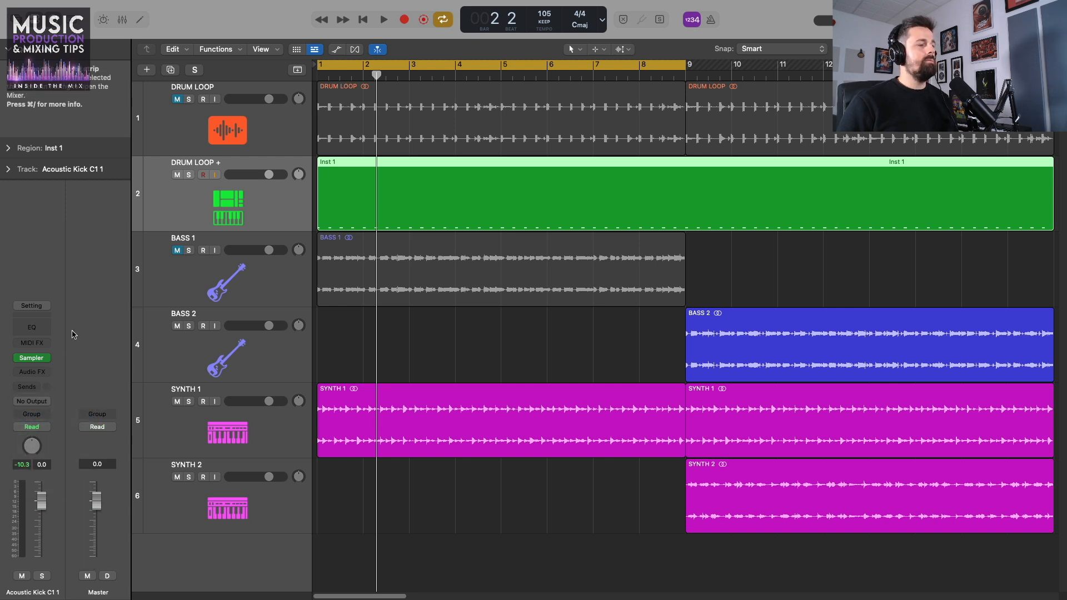
key(space)
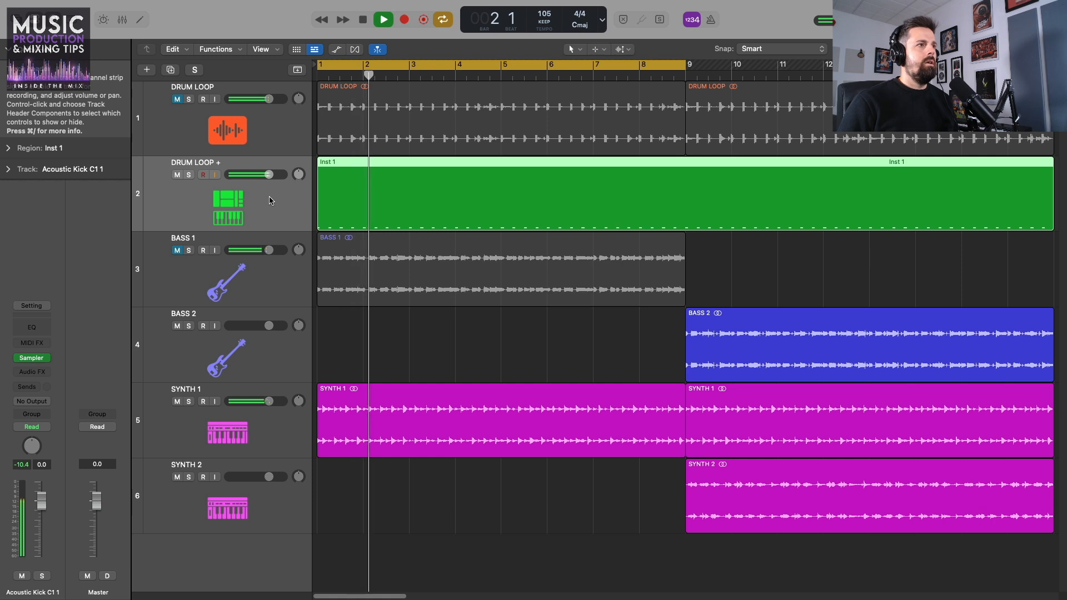
key(space)
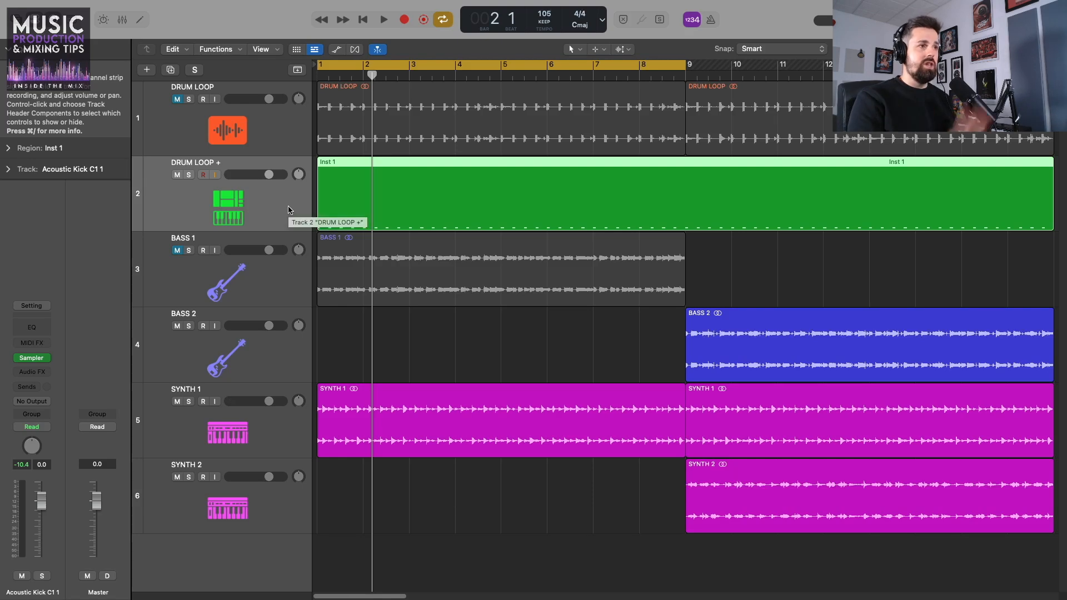
key(space)
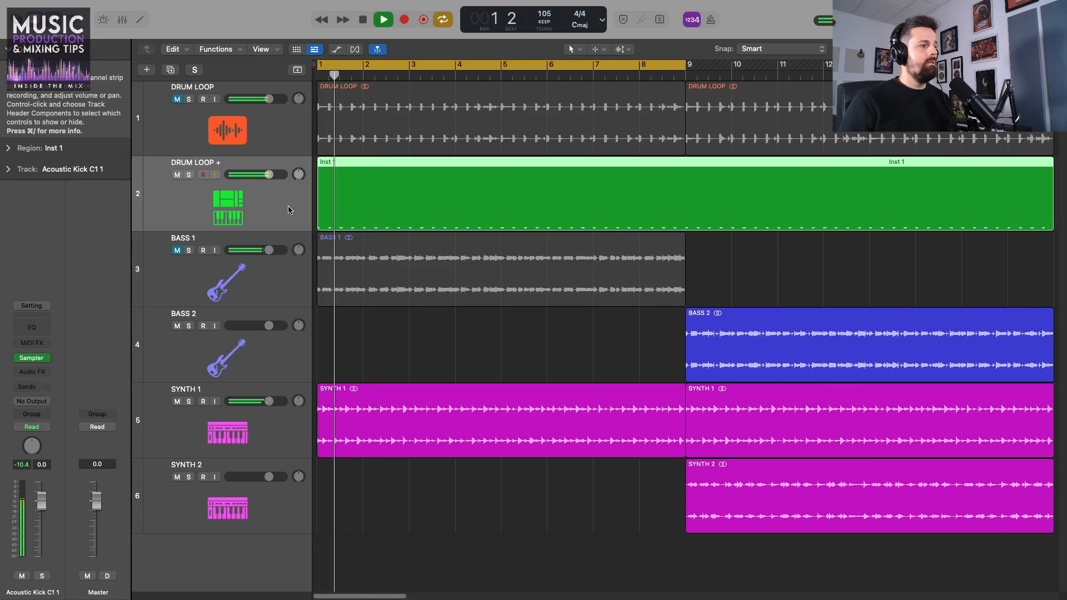
key(space)
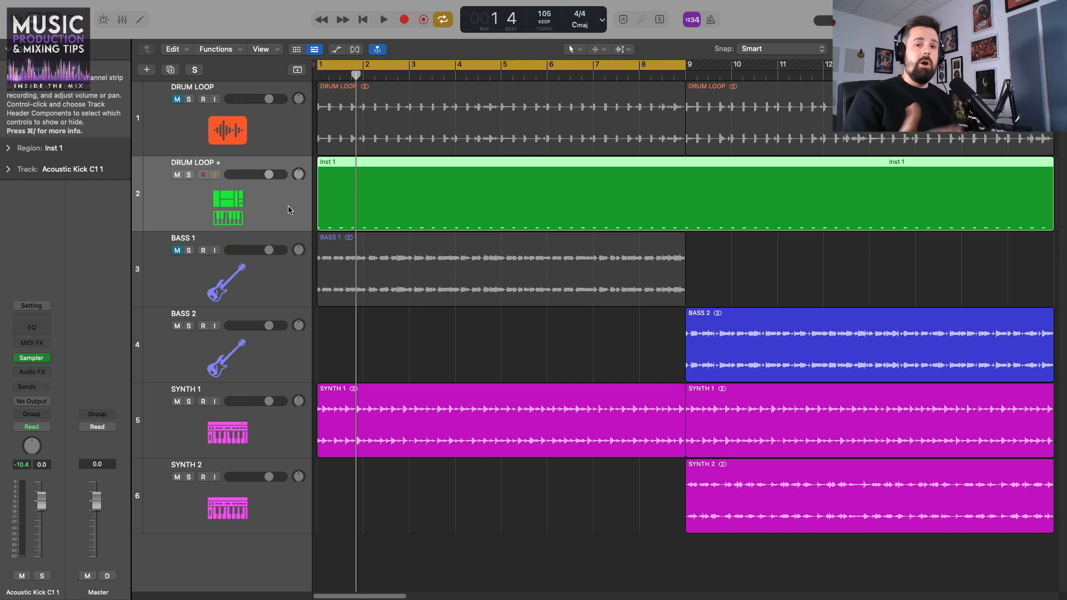
Open the Compressor on the SYNTH 1 track and examine its settings and side chain source
click(291, 442)
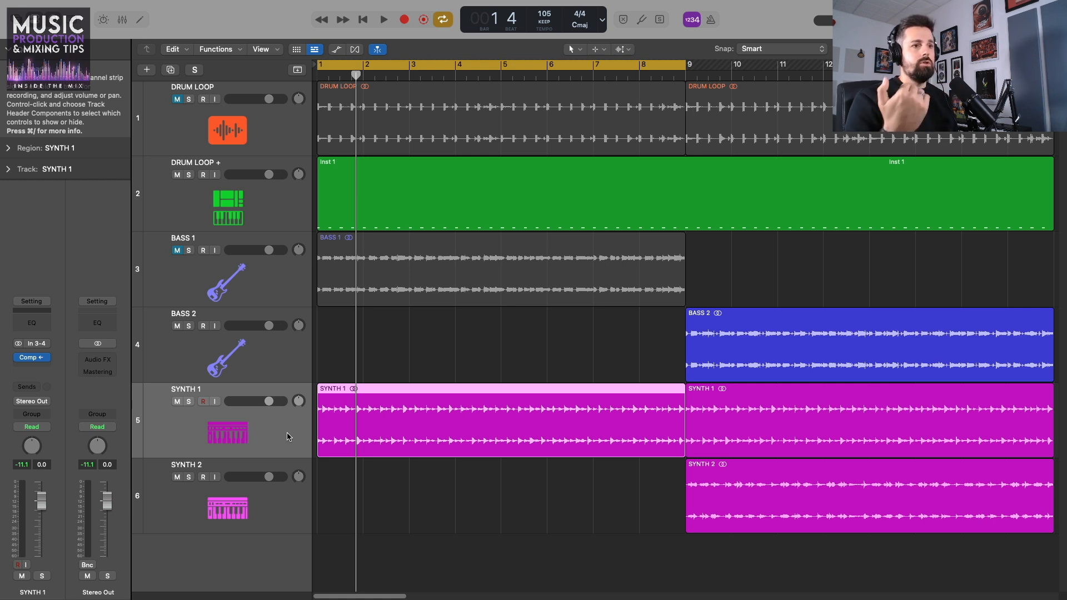
click(32, 357)
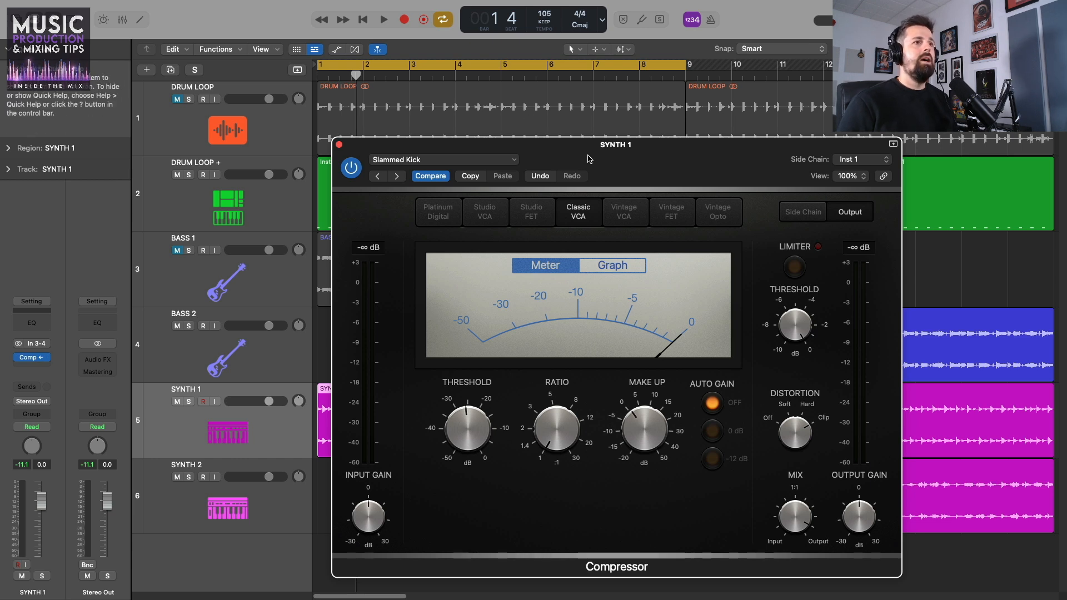
drag(464, 145, 461, 112)
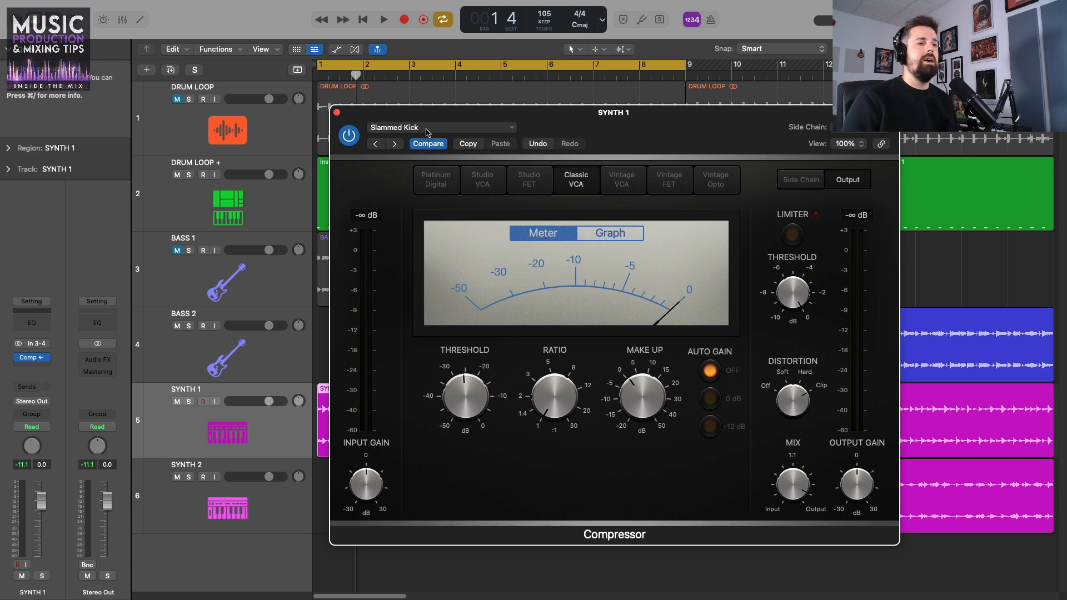
mouse_move(647, 418)
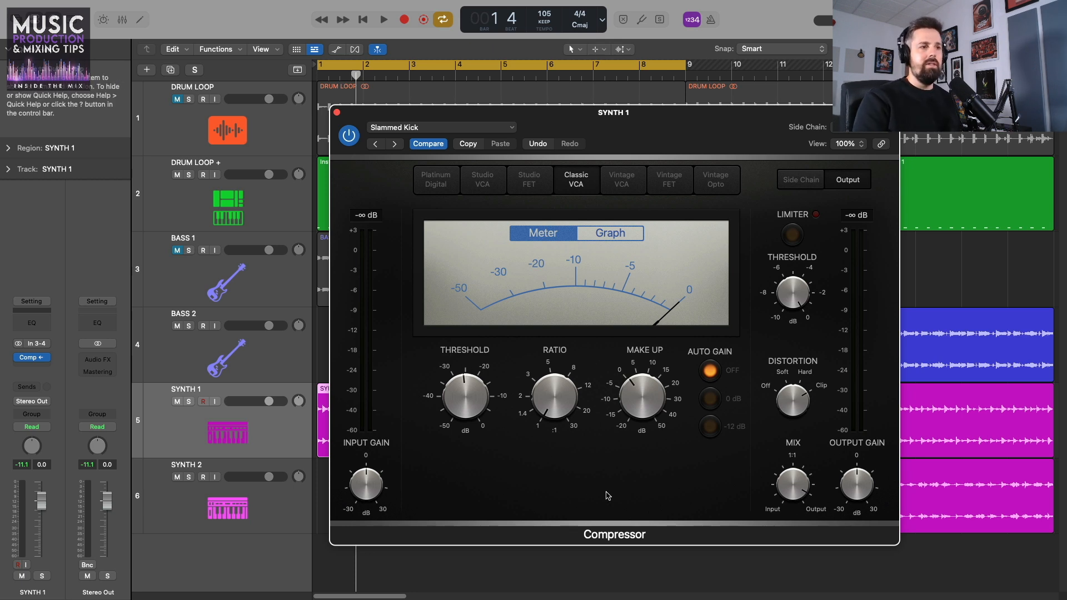
Set the SYNTH 1 compressor's ratio to 20:1 during playback and listen to the ducking
mouse_move(554, 402)
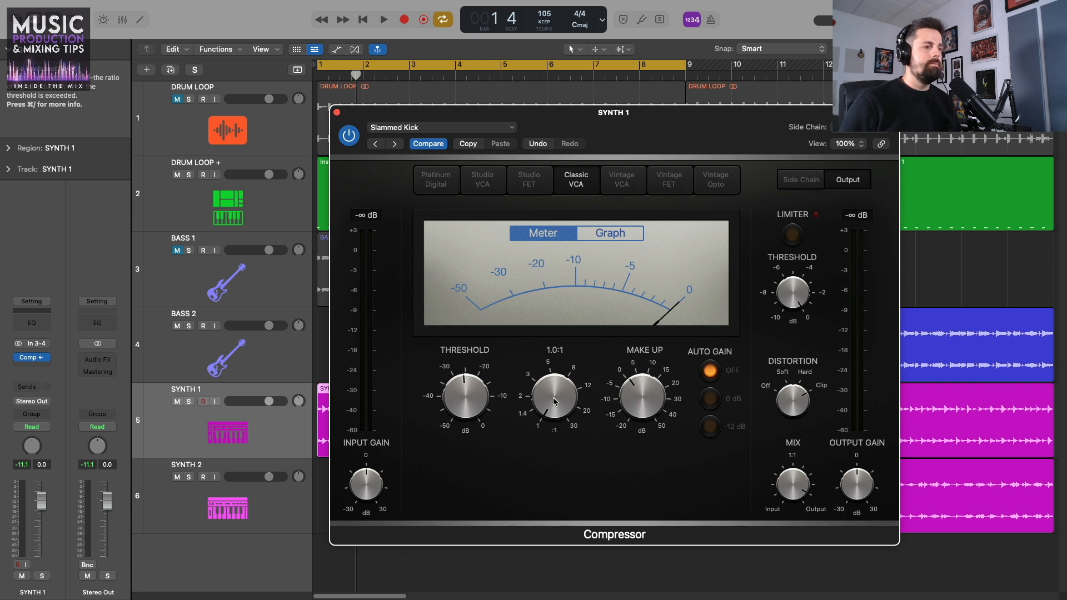
key(space)
drag(554, 402, 560, 260)
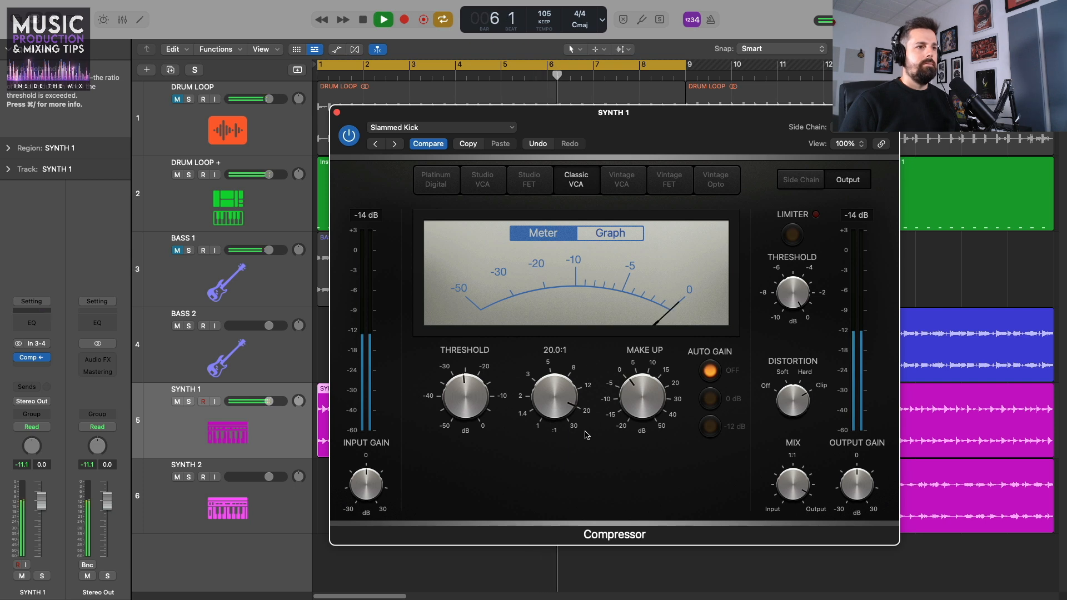
key(space)
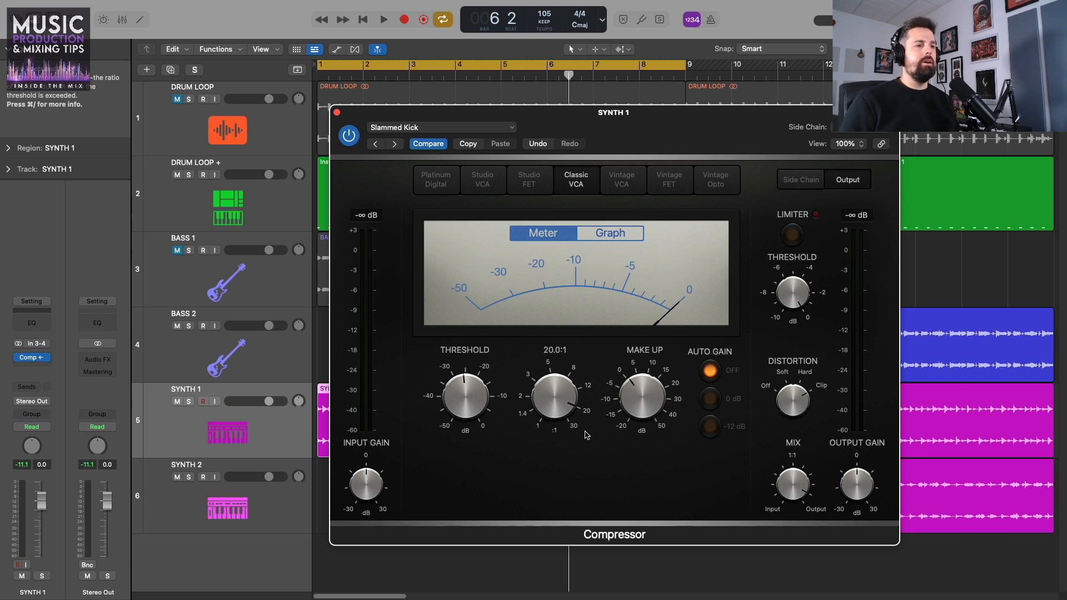
key(space)
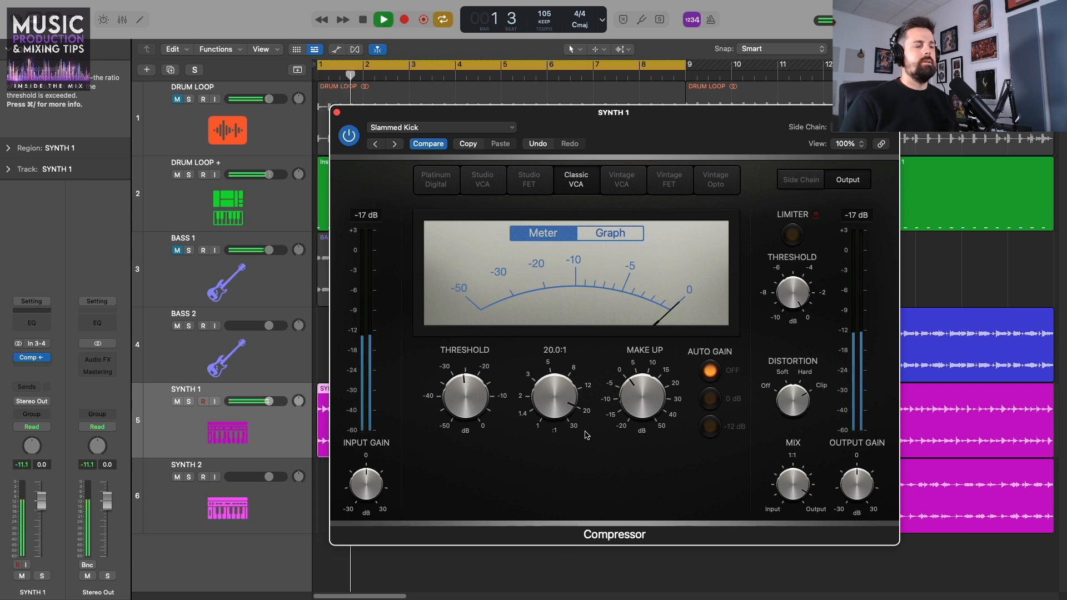
key(space)
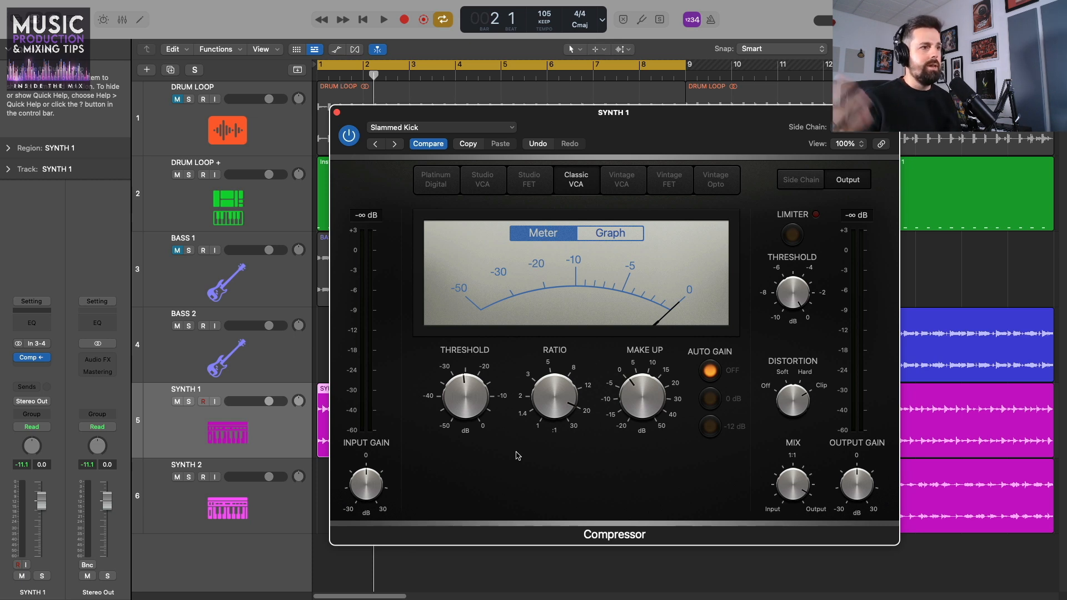
Lower the SYNTH 1 compressor's threshold to about -50 dB and raise the ratio to 4.1:1 during playback
drag(480, 414, 463, 432)
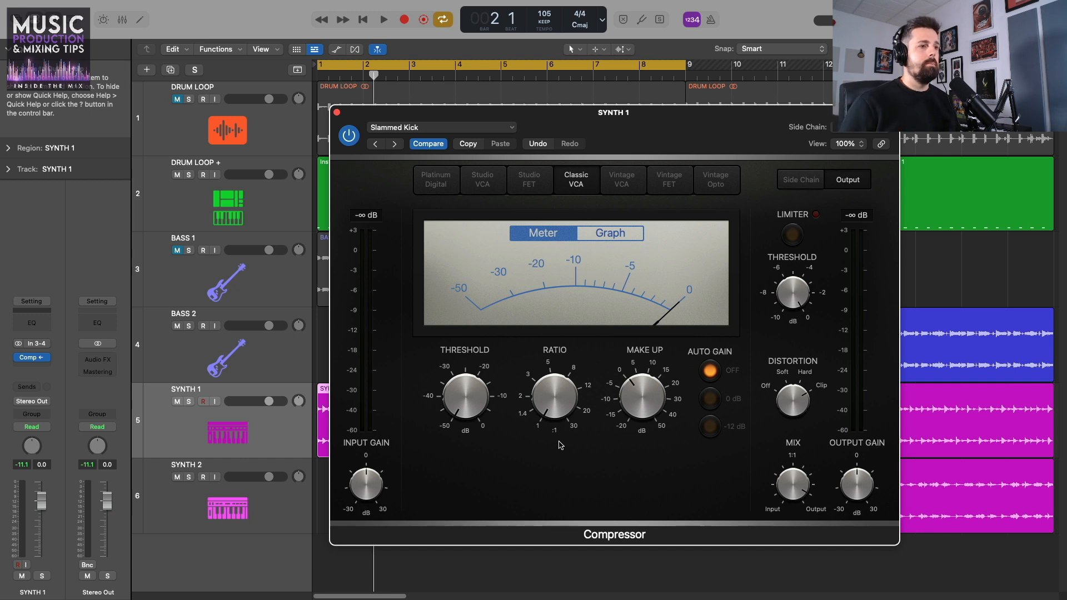
key(space)
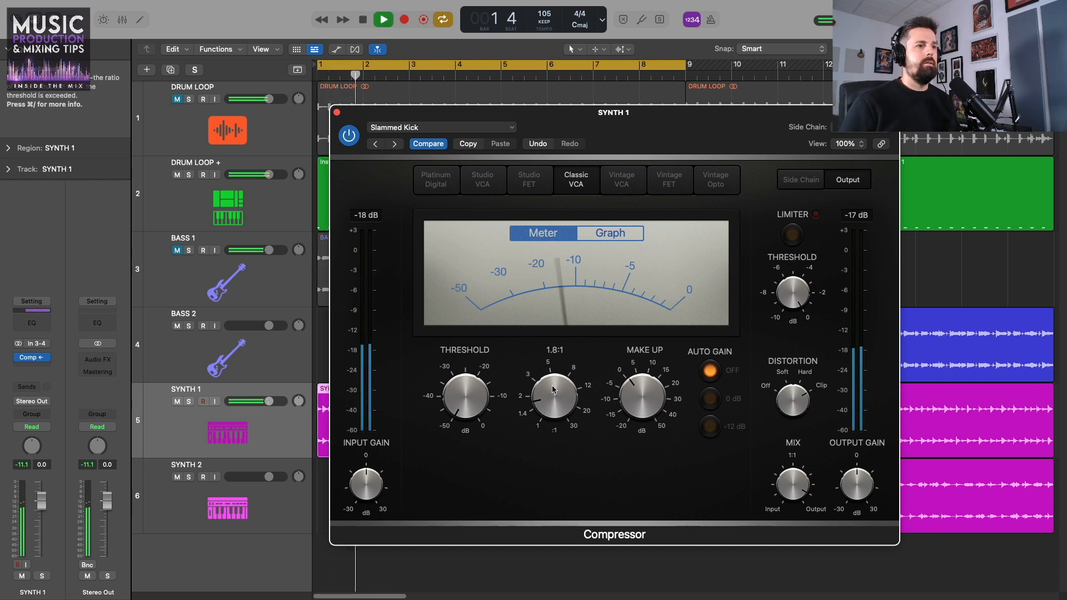
drag(554, 389, 560, 350)
key(space)
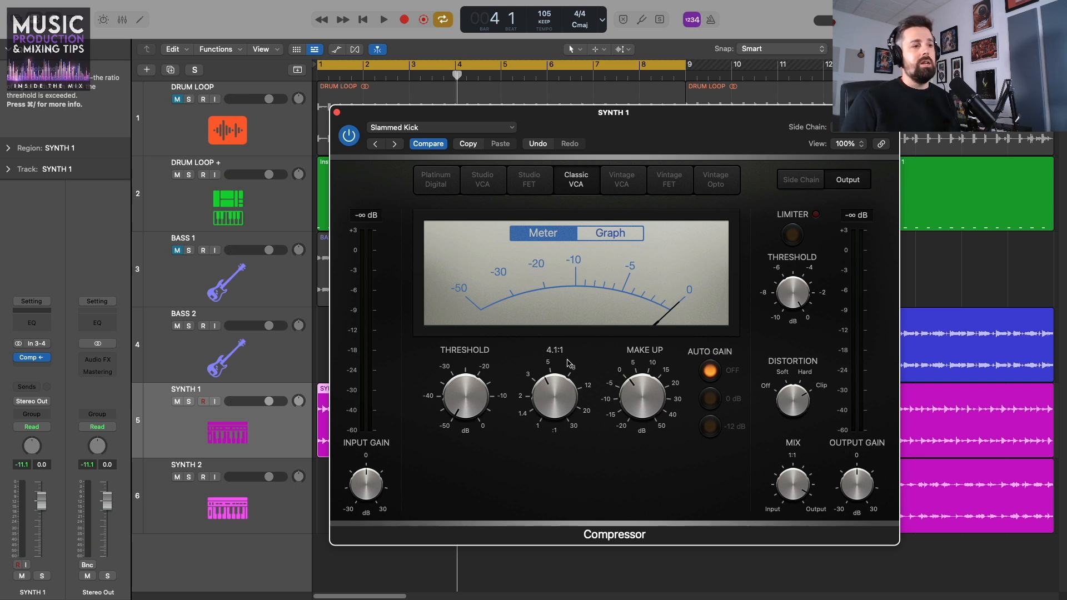
Set the SYNTH 1 compressor's threshold to -26 dB and its ratio to 20:1
drag(474, 406, 472, 392)
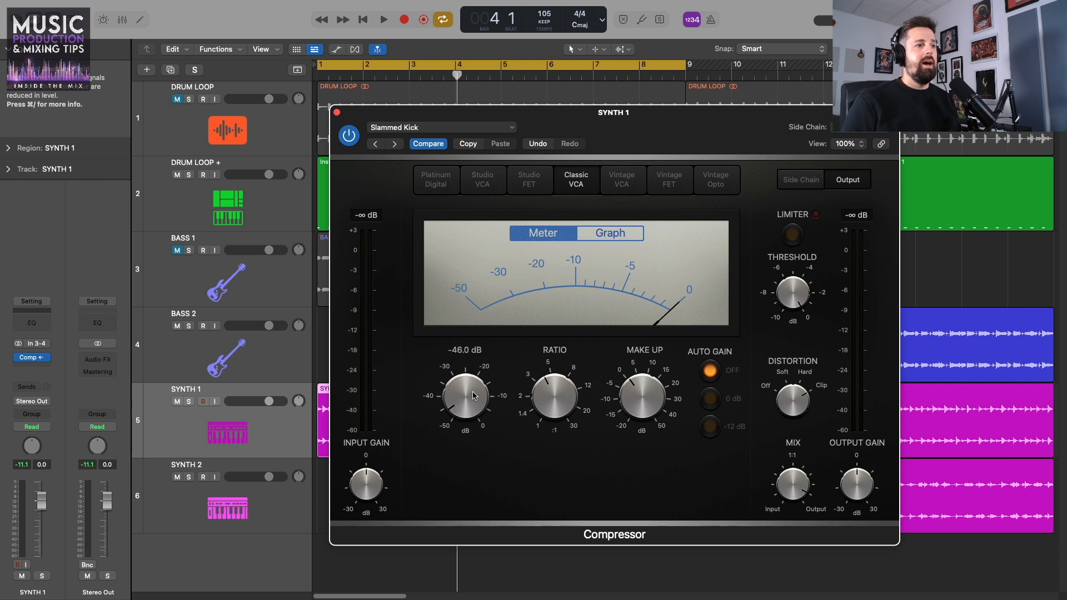
double_click(461, 350)
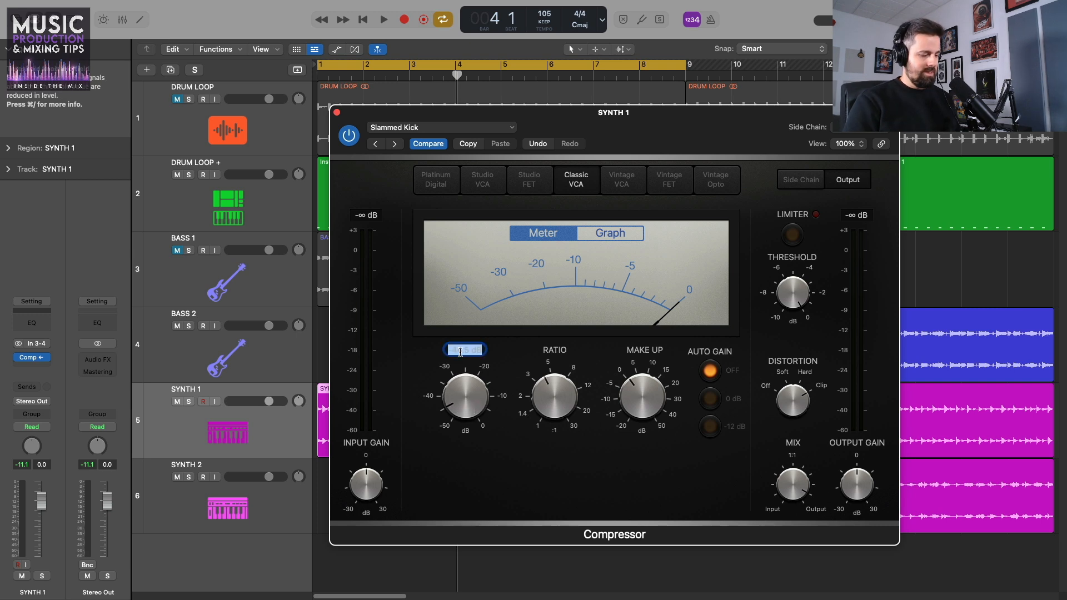
key(BackSpace)
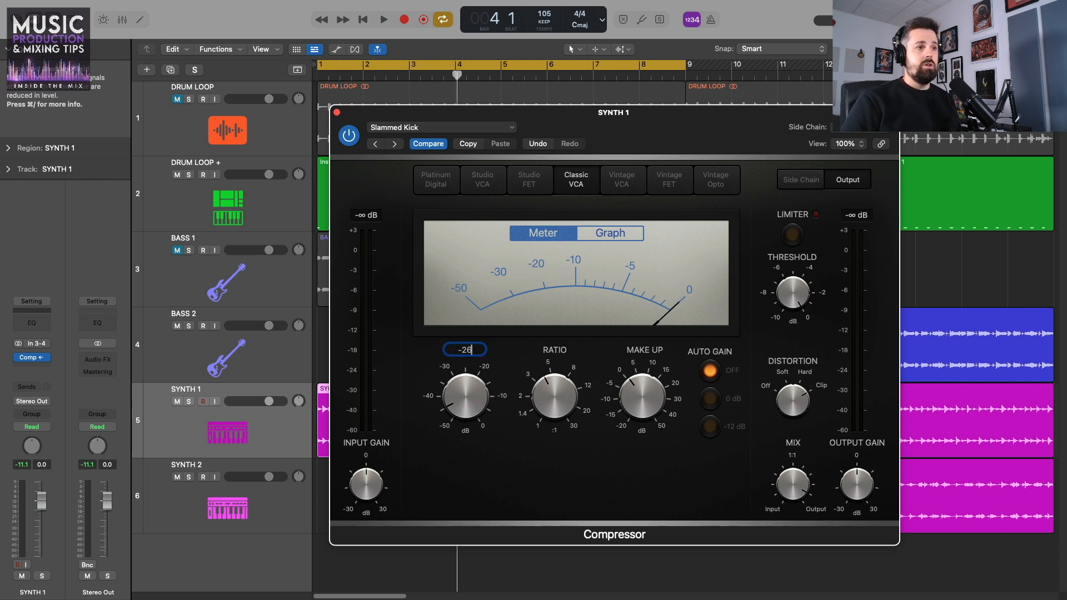
key(Return)
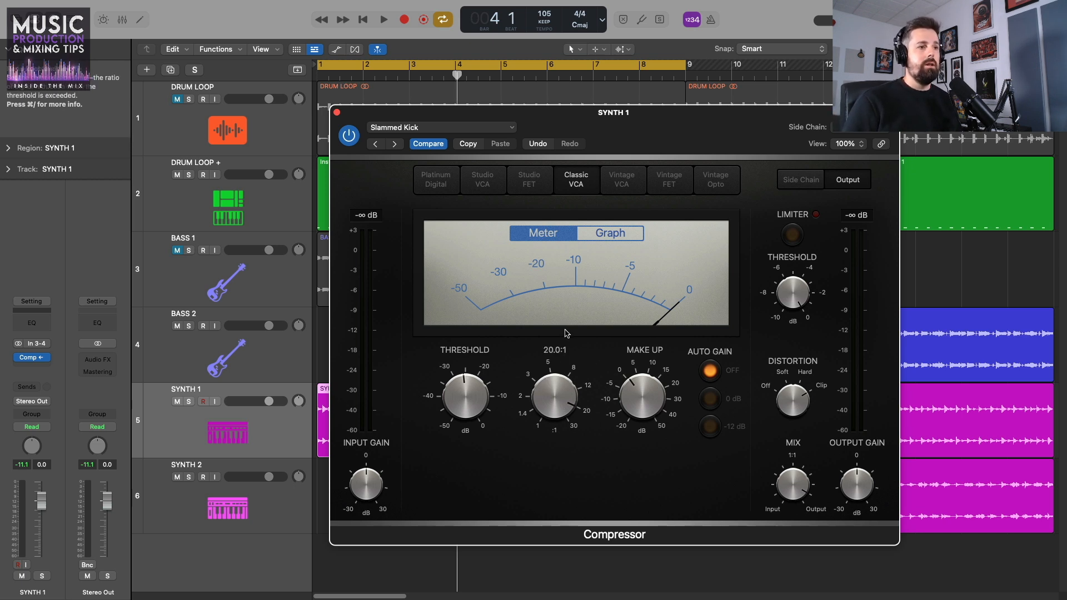
Raise the SYNTH 1 compressor's ratio to 30:1 and play the loop to hear the side-chained synth
key(space)
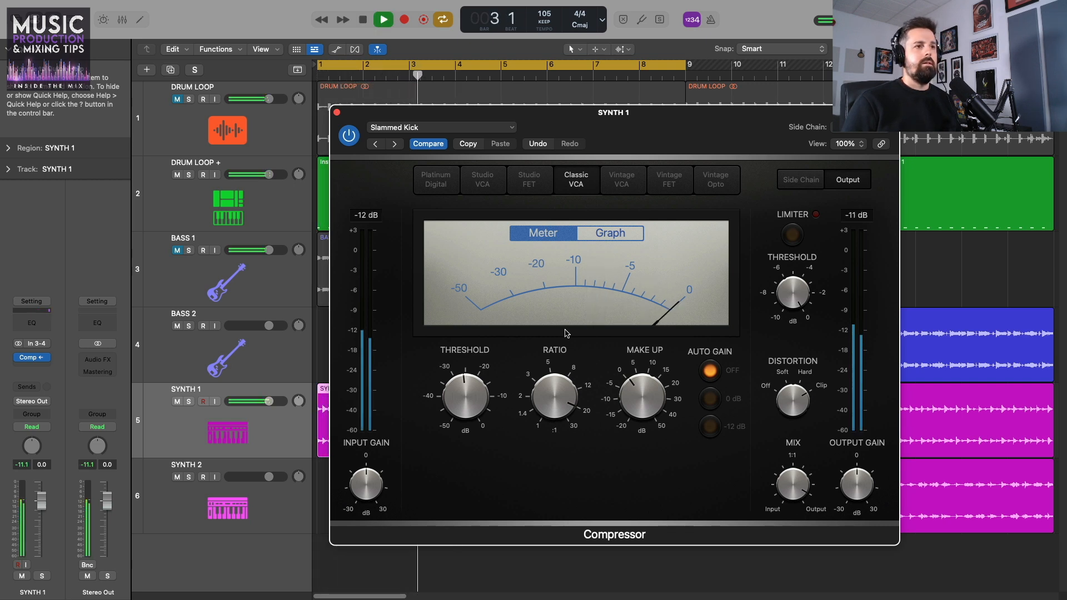
key(space)
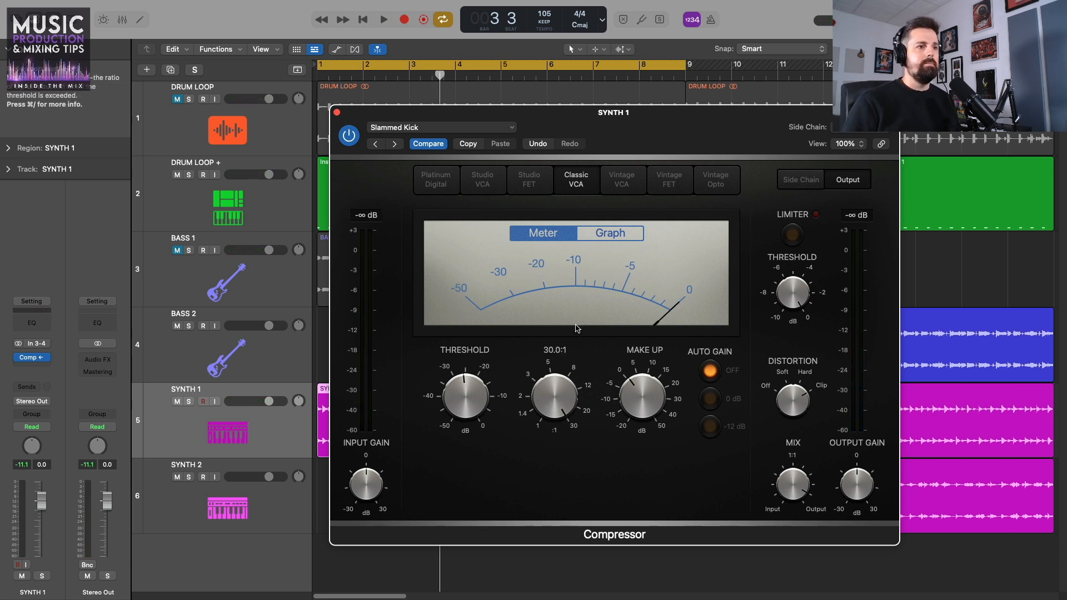
key(space)
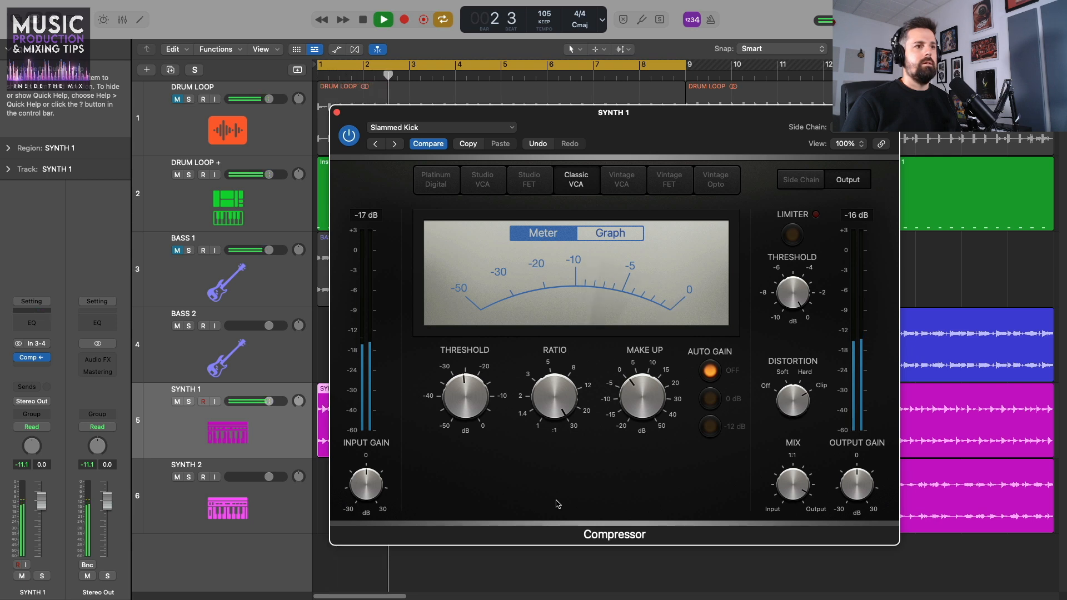
key(space)
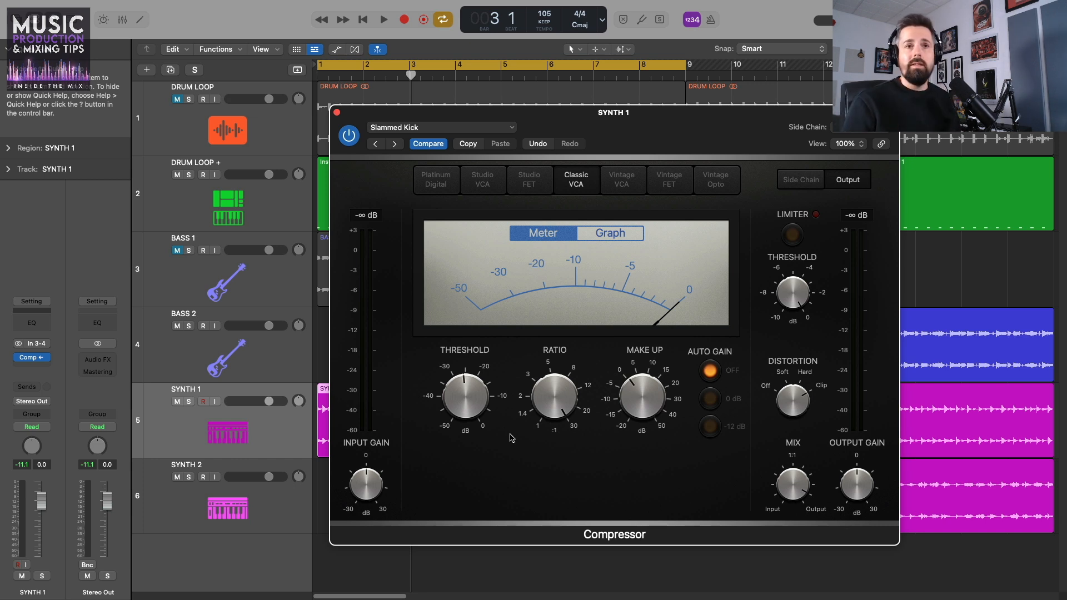
Unmute the DRUM LOOP track and play it together with the side-chained synth
mouse_move(557, 397)
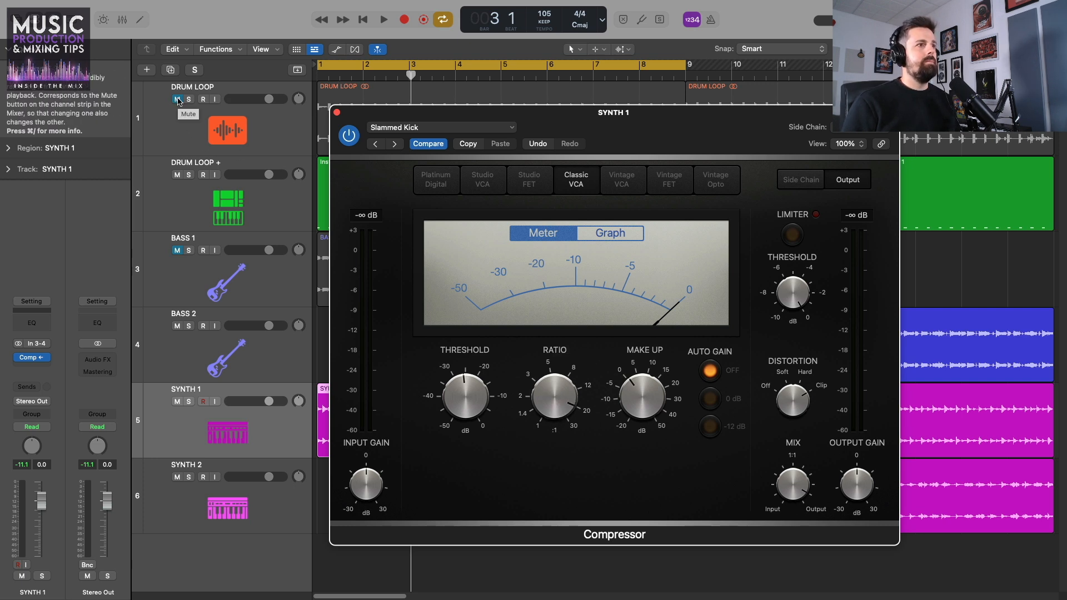
click(178, 100)
key(space)
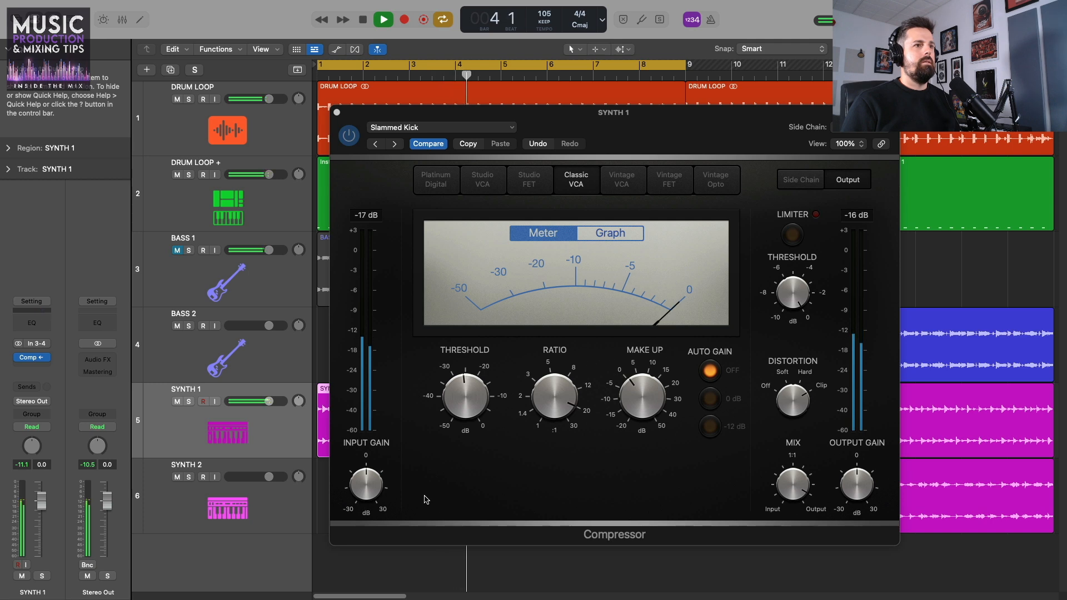
key(space)
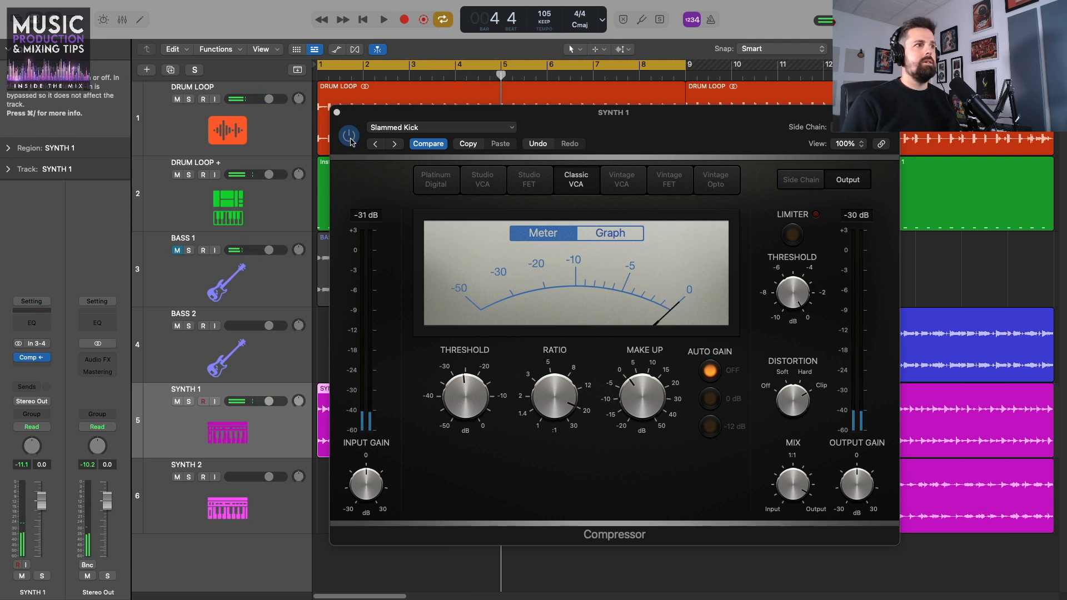
Compare the mix with the SYNTH 1 compressor bypassed and enabled, leaving it enabled
click(349, 136)
key(space)
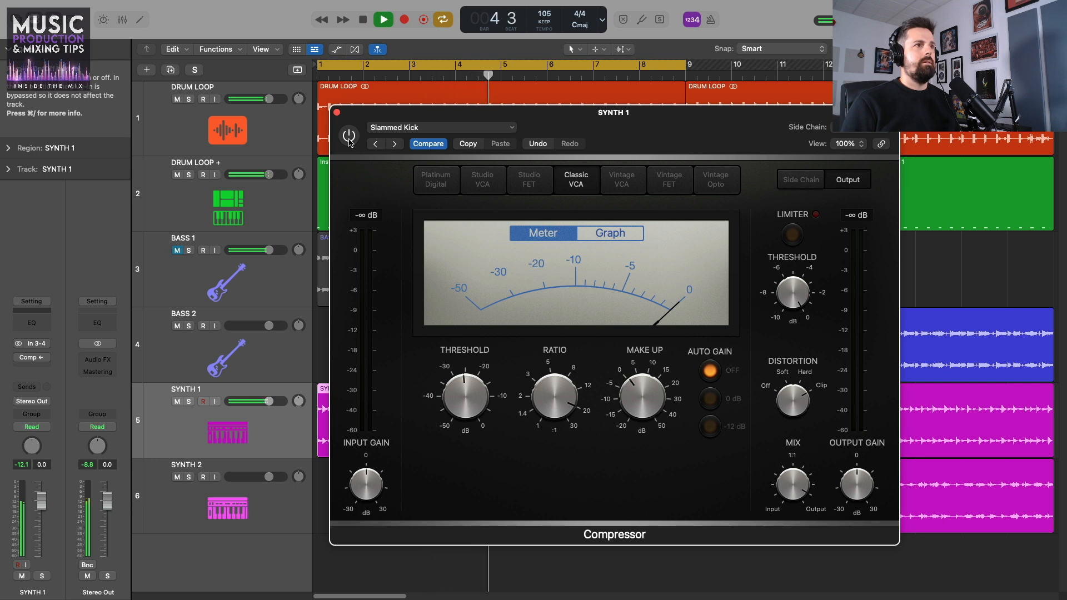
key(space)
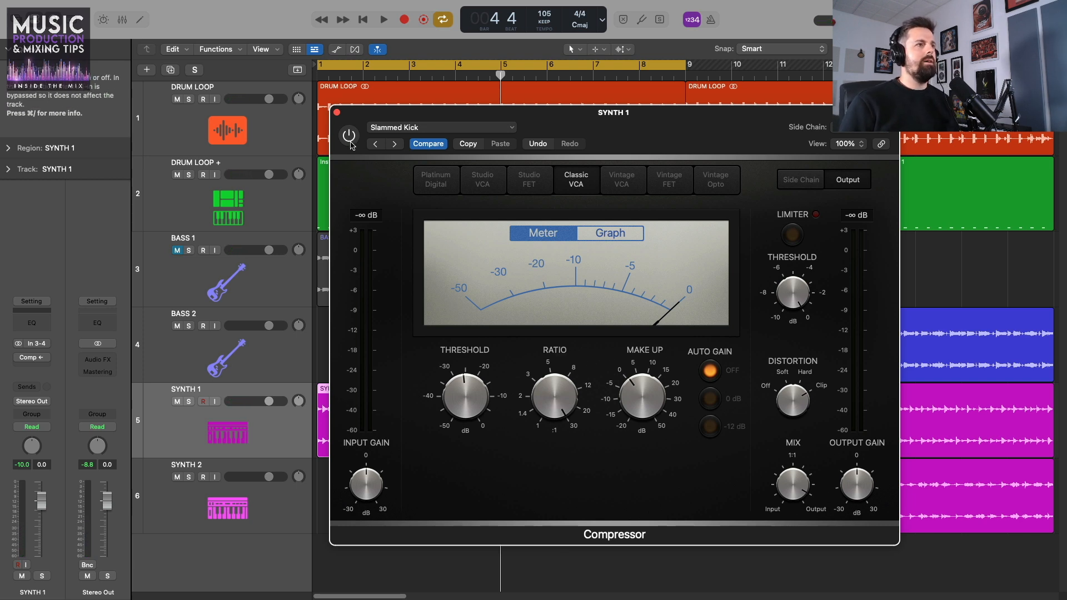
key(space)
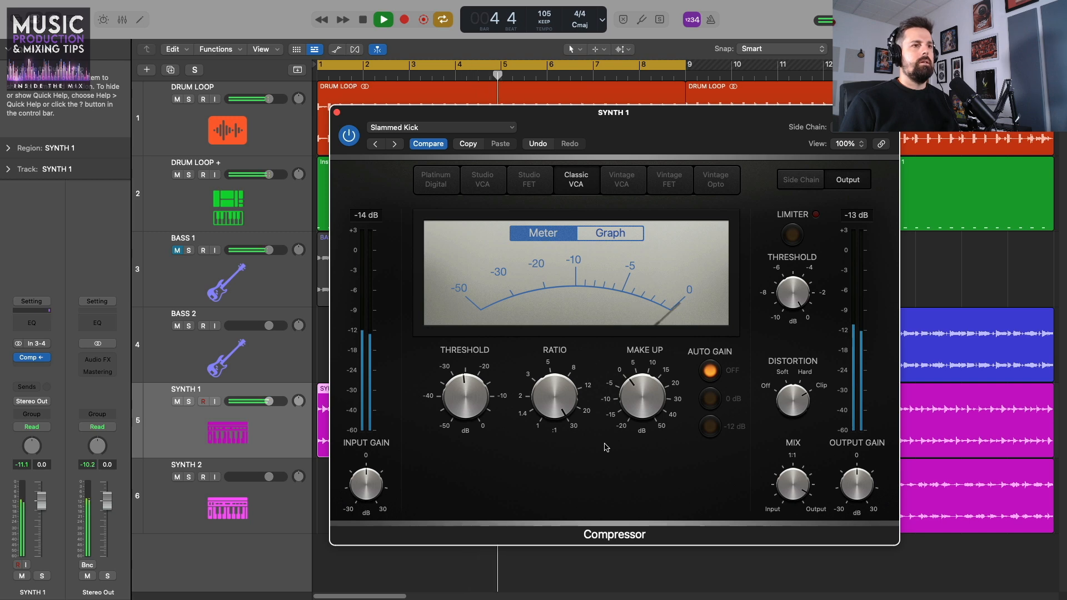
key(space)
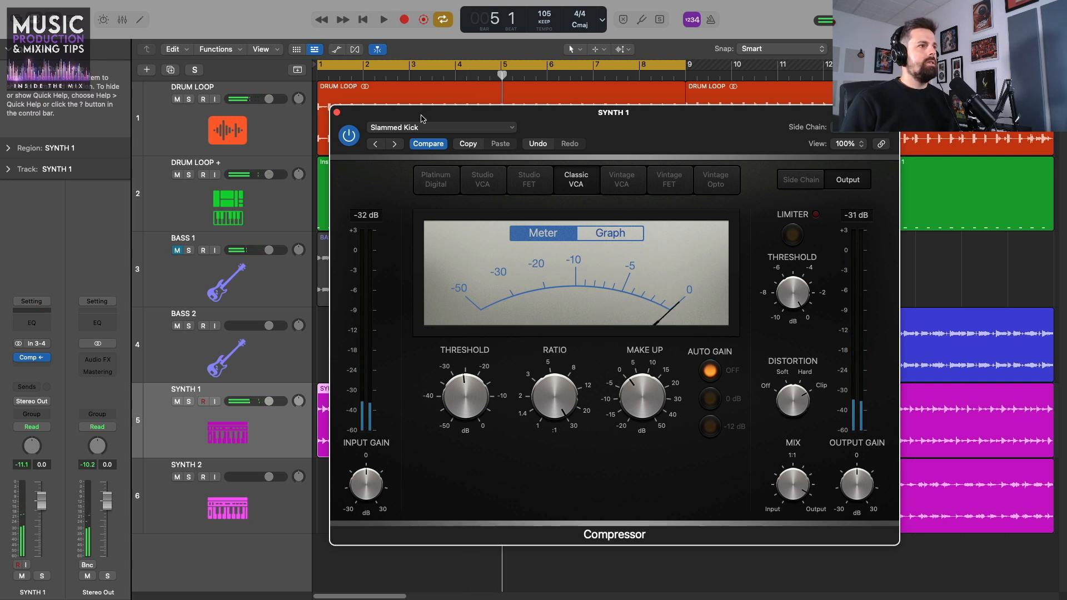
Unmute the BASS 1 track, moving the Compressor window aside, and play the mix with drums, bass and synth
drag(421, 117, 756, 139)
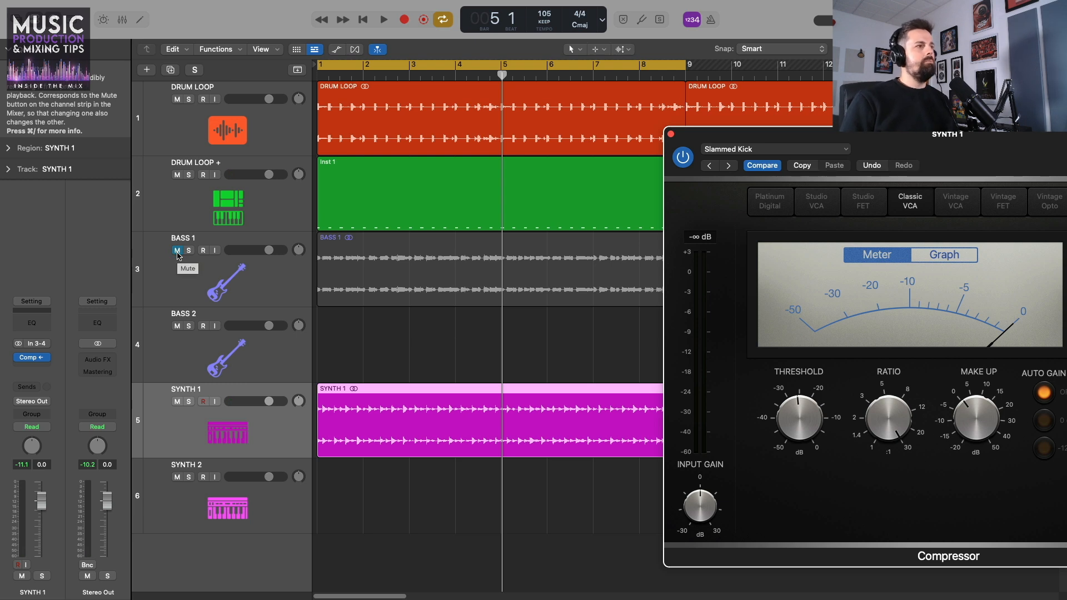
click(177, 252)
click(360, 339)
key(space)
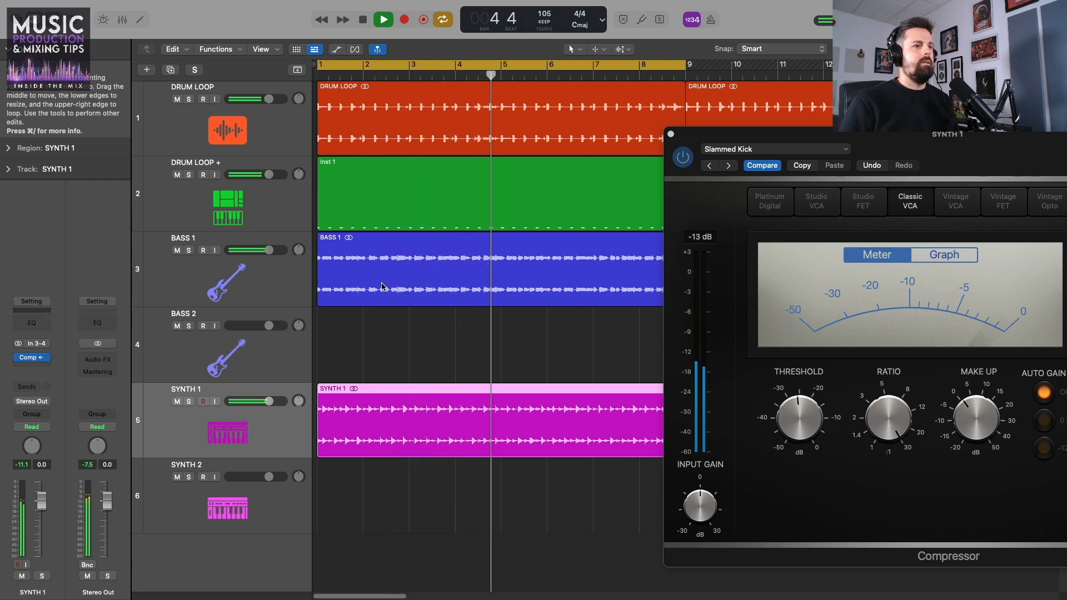
key(space)
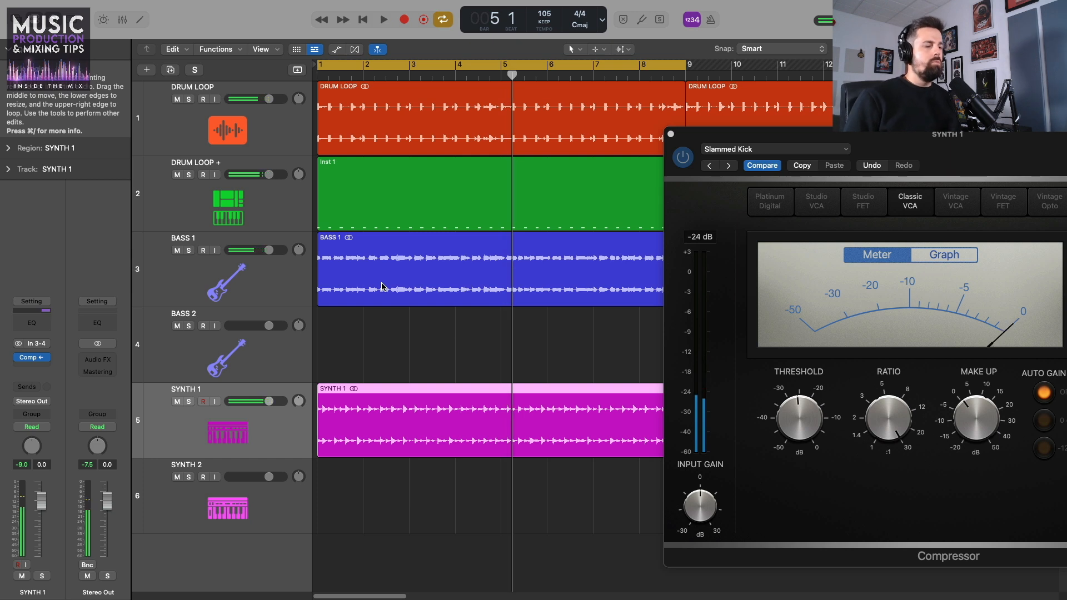
drag(917, 137, 566, 109)
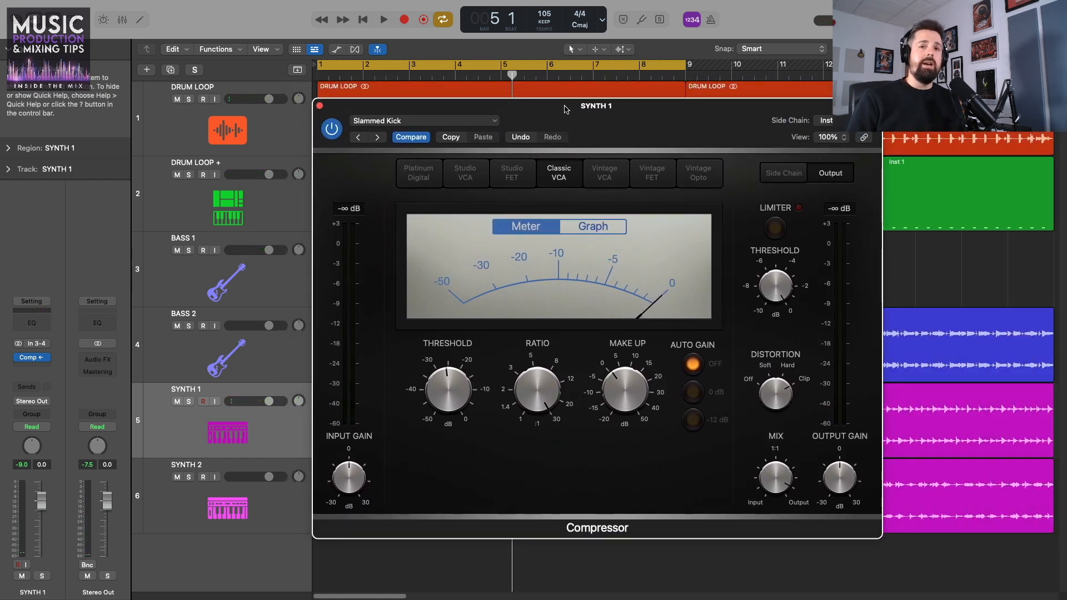